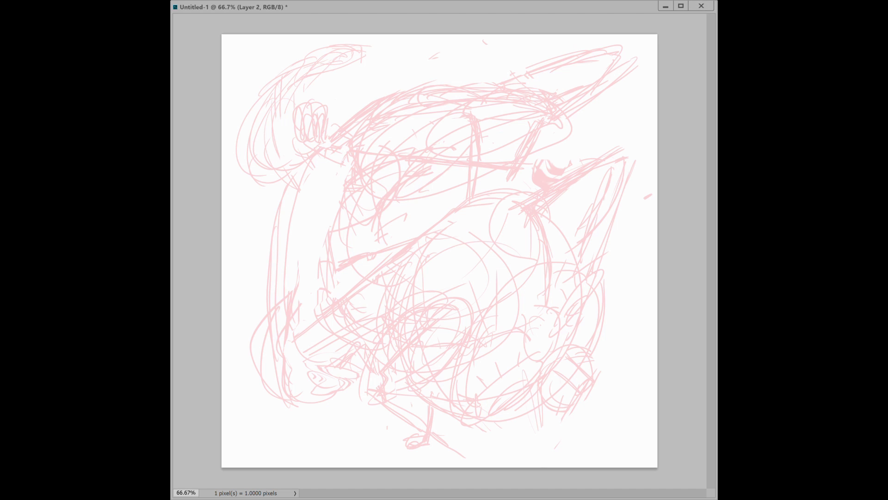
- Paint a pink crescent at upper centre, a thick pink crescent lower down, and a cream crescent right of centre
mouse_move(504, 195)
mouse_down()
mouse_move(484, 238)
mouse_move(489, 206)
mouse_move(479, 241)
mouse_move(499, 253)
mouse_up()
mouse_move(532, 354)
mouse_down()
mouse_move(509, 333)
mouse_move(472, 405)
mouse_move(484, 377)
mouse_up()
drag(468, 366, 464, 400)
drag(523, 352, 481, 391)
drag(528, 359, 479, 398)
drag(578, 278, 545, 320)
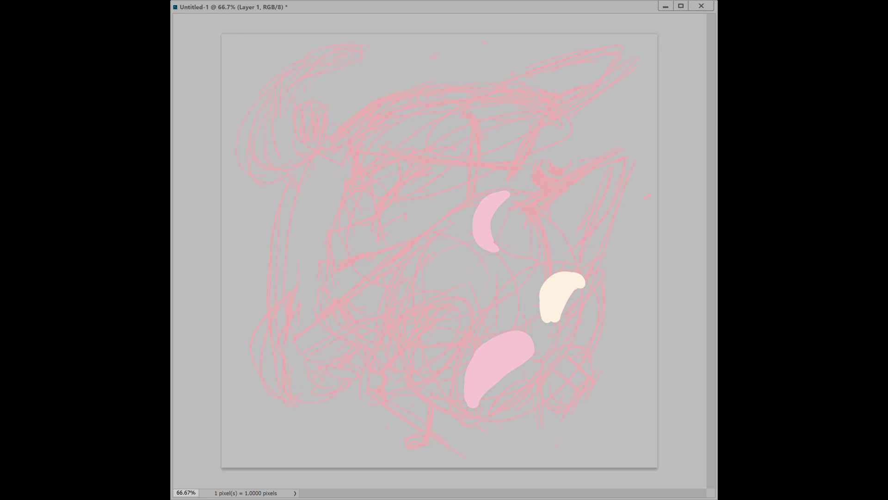
- Extend the cream crescent, add light-pink and lavender strokes at left and a brown oval near the top
drag(555, 325, 539, 294)
drag(327, 160, 294, 291)
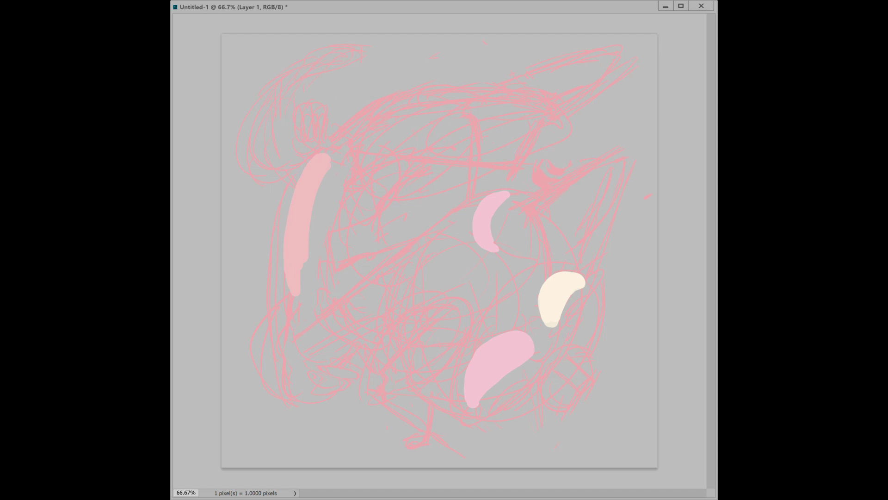
drag(308, 282, 332, 160)
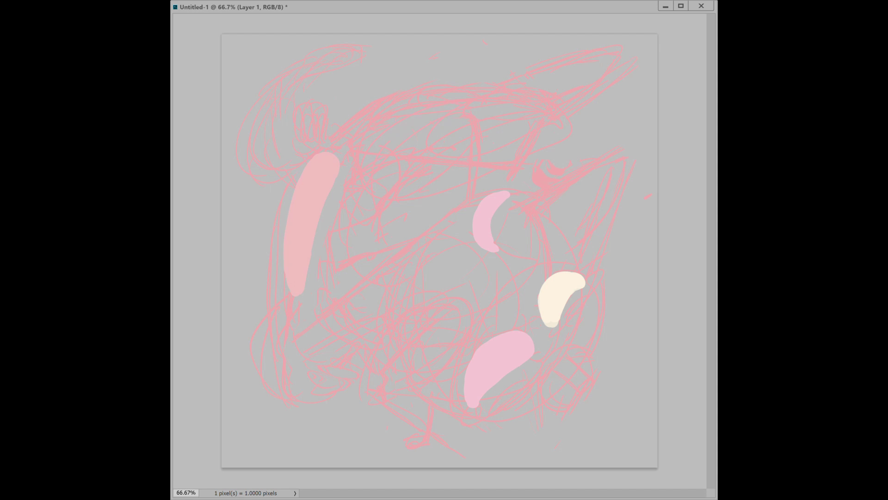
mouse_move(518, 107)
mouse_down()
mouse_move(431, 143)
mouse_move(521, 111)
mouse_up()
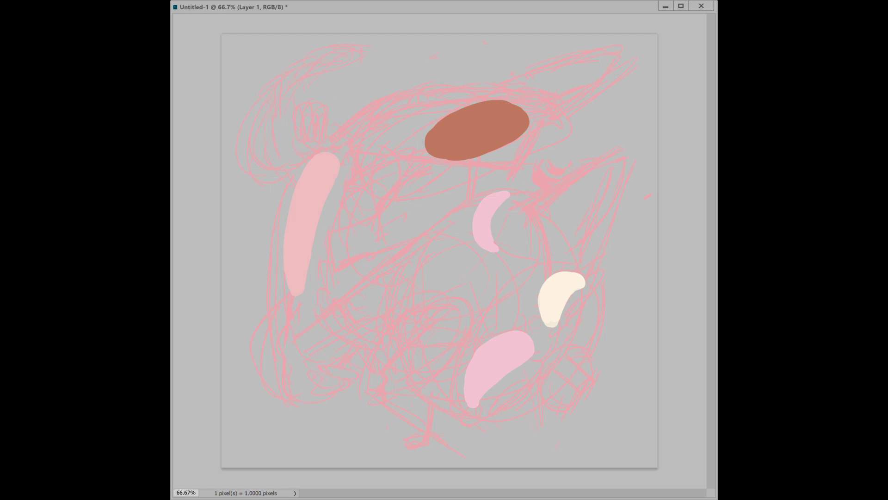
drag(350, 159, 307, 306)
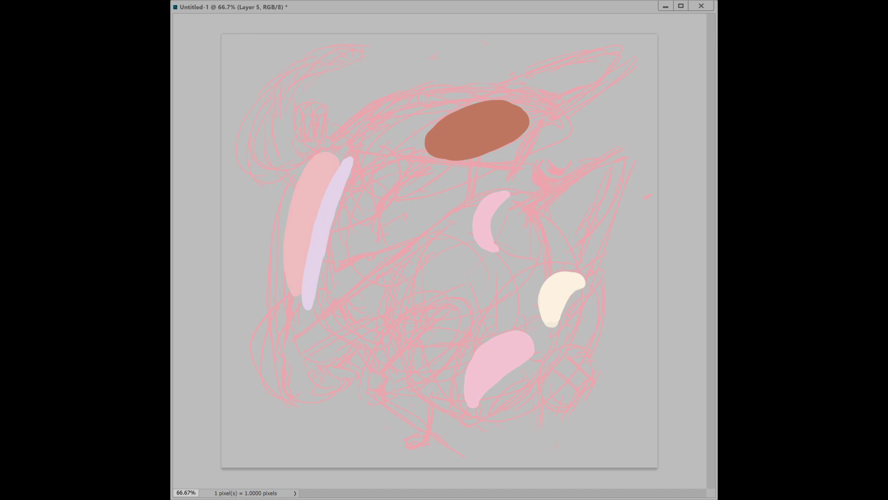
- Lay grey strokes over the cream crescent and the lower pink crescent
drag(599, 276, 561, 315)
drag(584, 283, 553, 332)
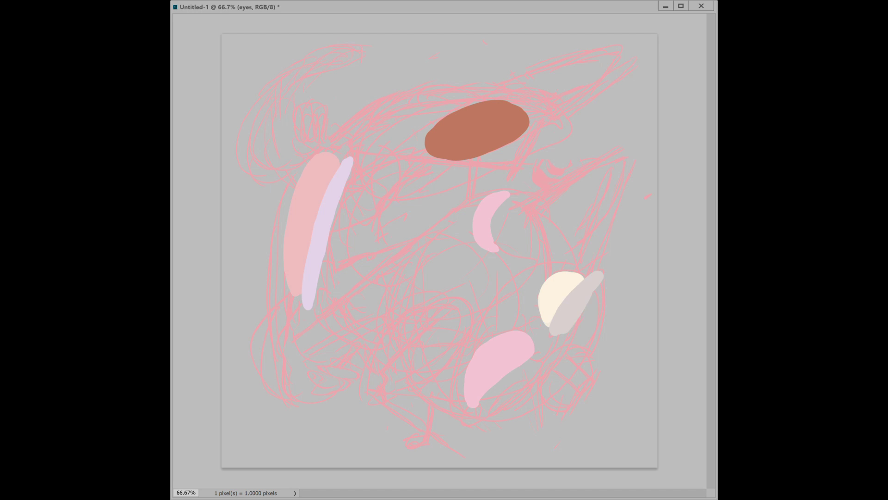
mouse_move(539, 359)
mouse_down()
mouse_move(469, 418)
mouse_move(536, 370)
mouse_up()
key(ctrl+shift+alt+n)
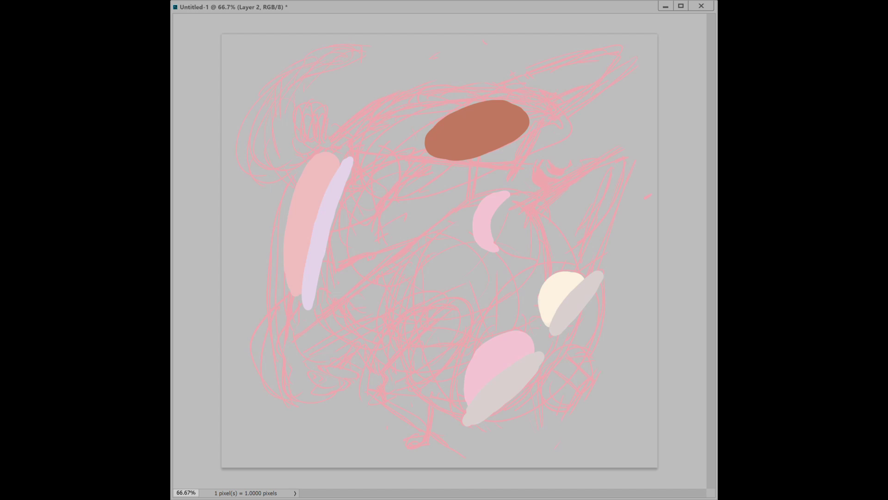
key(ctrl+z)
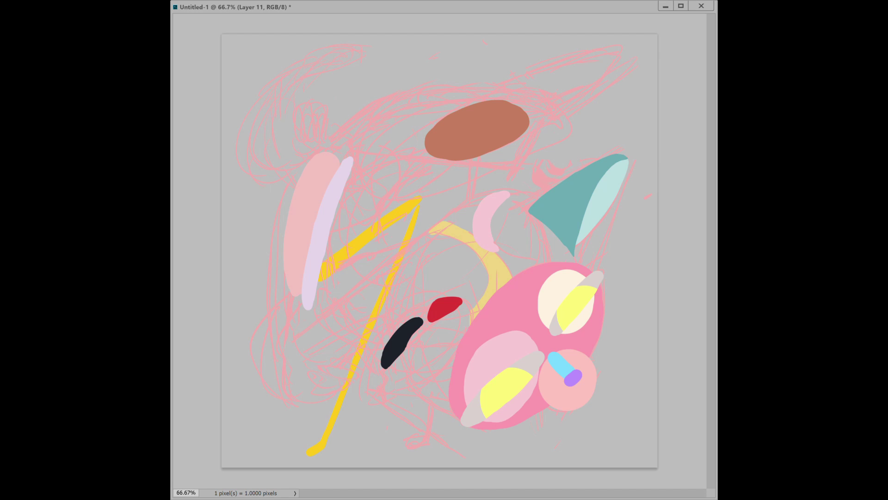
- Paint a green leaf outline around the left and right edges of the black blob
drag(387, 335, 363, 395)
key(ctrl+z)
mouse_move(401, 320)
mouse_down()
mouse_move(366, 401)
mouse_move(424, 309)
mouse_up()
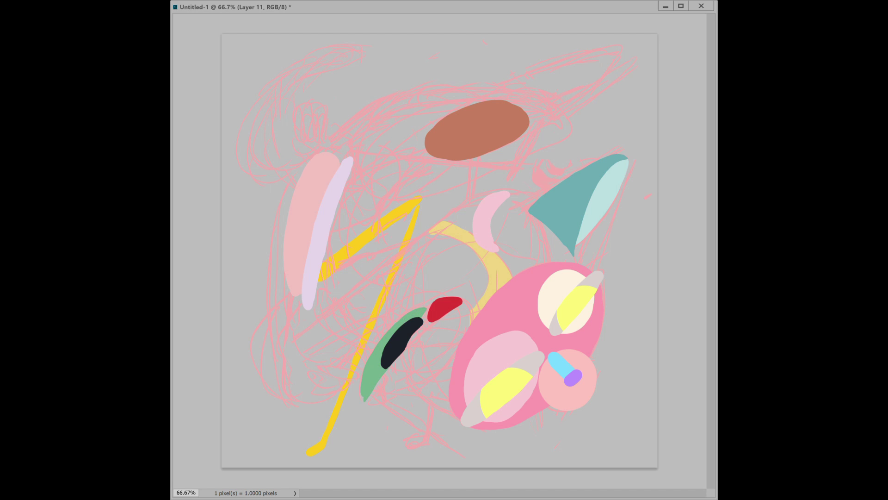
drag(456, 307, 397, 354)
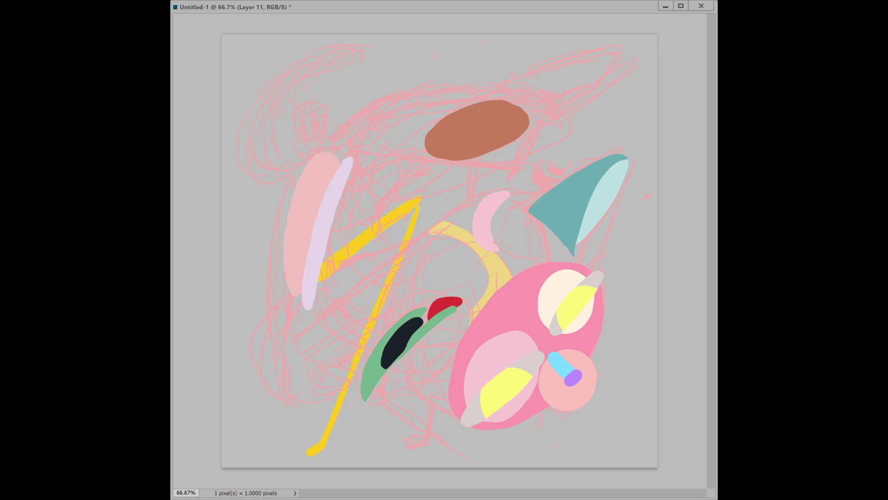
- Fill the leaf interior pale green on a new layer and merge it down into the leaf
key(ctrl+shift+alt+n)
drag(369, 399, 422, 366)
drag(463, 309, 423, 374)
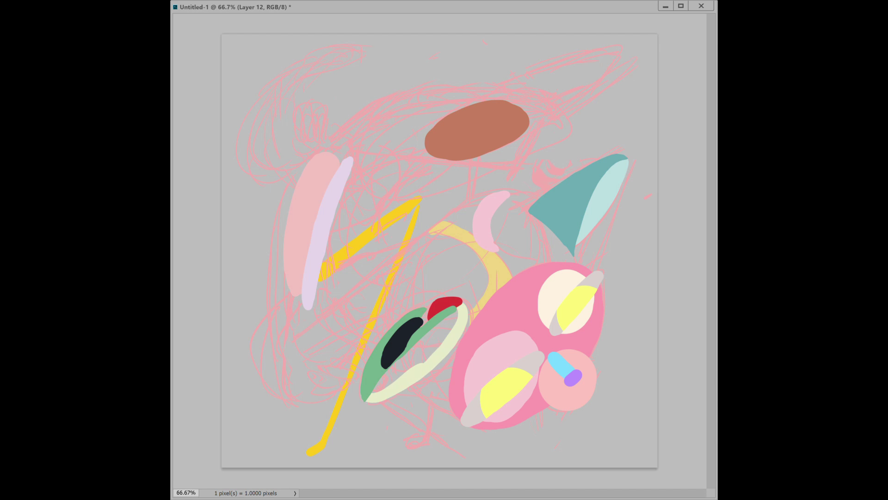
drag(374, 392, 456, 313)
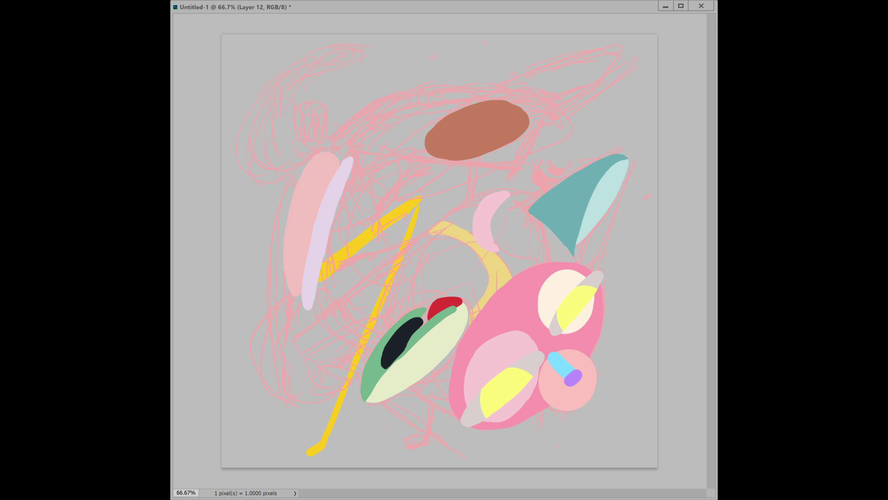
key(ctrl+z)
key(ctrl+z)
drag(426, 326, 428, 301)
key(ctrl+e)
- Add pale yellow marks on the teal triangle
mouse_move(598, 163)
mouse_down()
mouse_move(557, 194)
mouse_move(563, 209)
mouse_move(550, 181)
mouse_move(609, 159)
mouse_up()
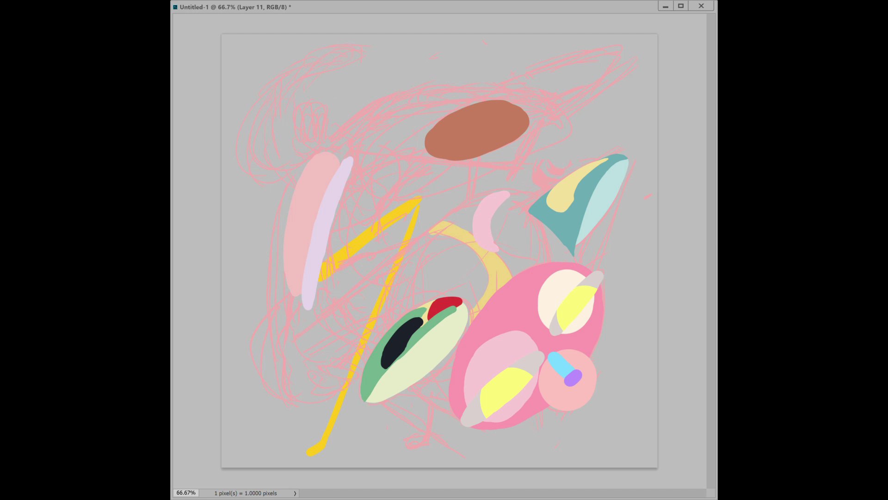
key(alt+bracketleft)
key(alt+bracketright)
- Paint a lavender blob behind the teal shape, light cyan strokes, and a dark purple blob
drag(504, 195, 602, 286)
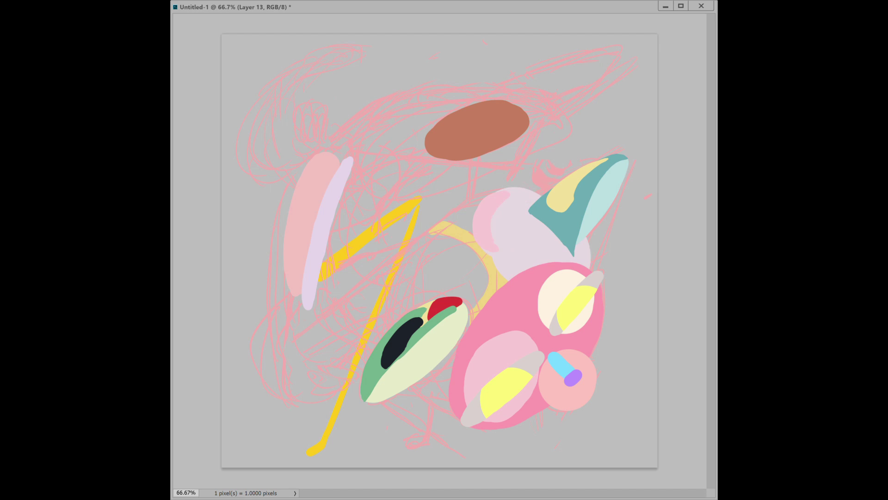
drag(481, 203, 419, 273)
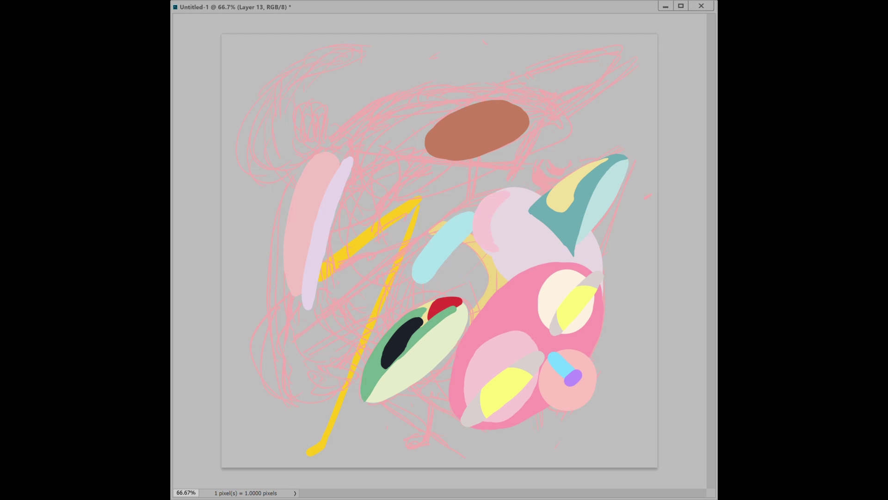
drag(452, 348, 414, 391)
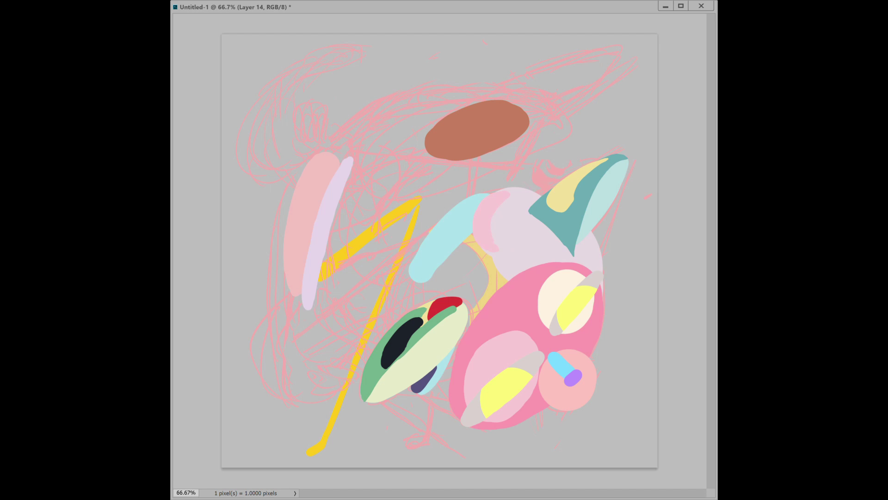
drag(425, 240, 391, 311)
drag(463, 252, 472, 303)
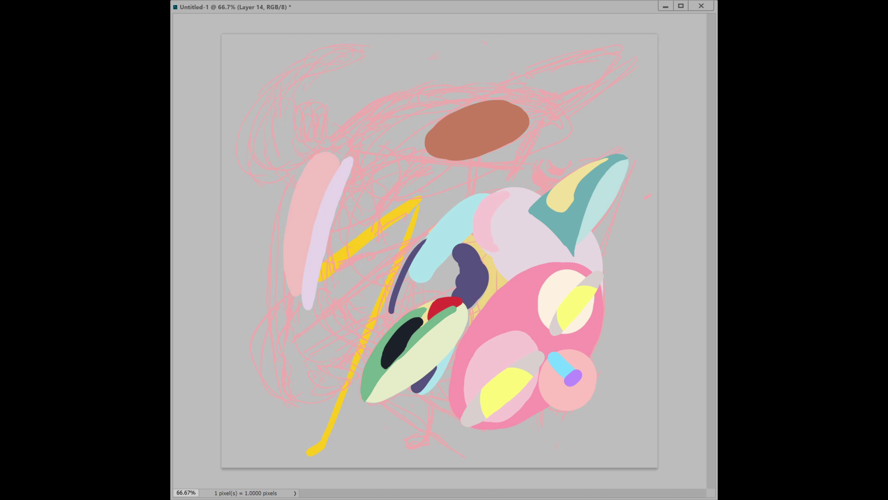
drag(456, 259, 443, 296)
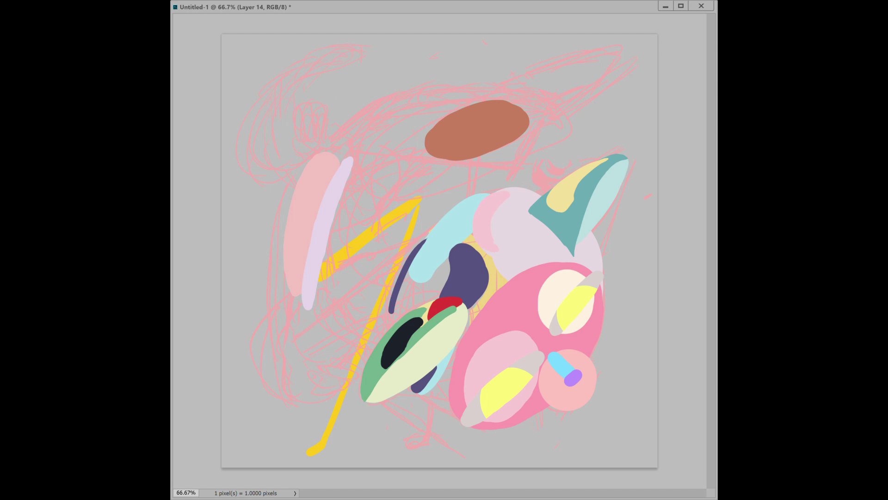
- On a new layer, add light purple beside the purple blob and under the teal shape
key(ctrl+shift+alt+n)
drag(451, 255, 411, 308)
mouse_move(525, 196)
mouse_down()
mouse_move(539, 229)
mouse_move(565, 247)
mouse_up()
drag(539, 236, 530, 227)
drag(406, 279, 391, 326)
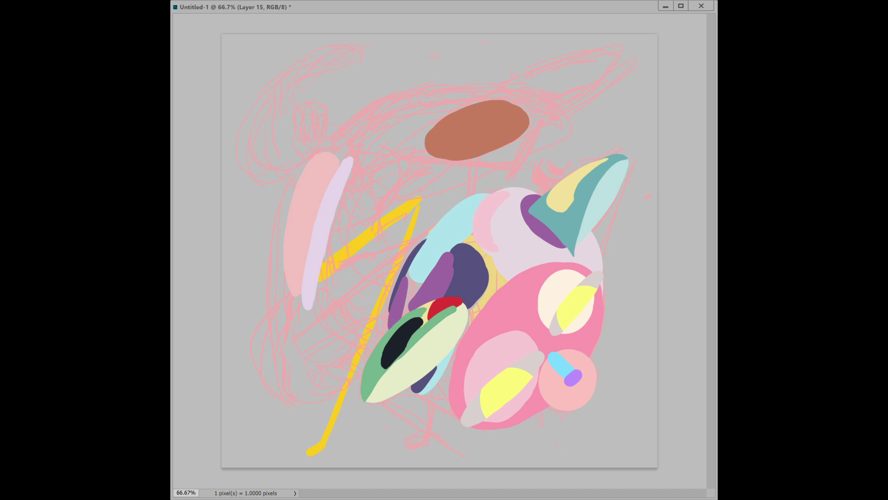
- Draw black curved strokes along the shape edges, redoing the one on the left purple shape
drag(527, 192, 539, 263)
drag(458, 342, 451, 419)
drag(410, 273, 400, 316)
key(ctrl+z)
drag(409, 272, 397, 320)
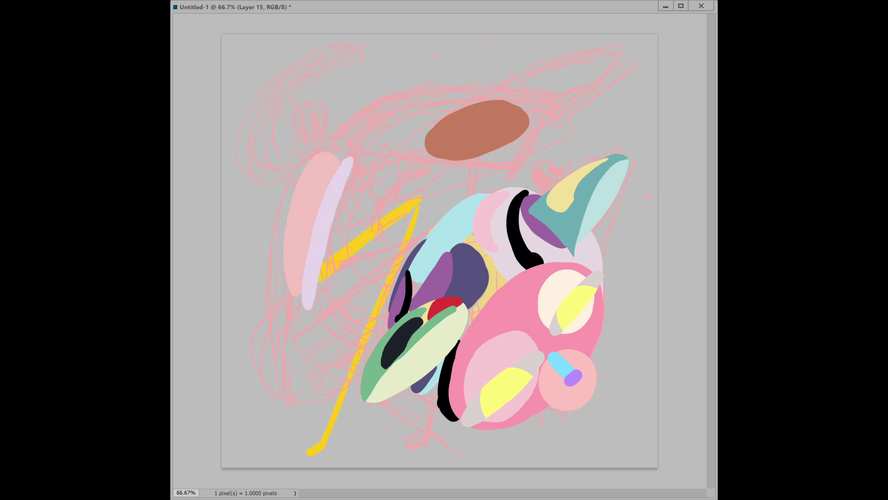
- Paint a dark red patch below the green leaf
key(alt+bracketleft)
key(alt+bracketleft)
key(alt+bracketleft)
mouse_move(435, 391)
mouse_down()
mouse_move(428, 407)
mouse_move(435, 380)
mouse_move(428, 407)
mouse_up()
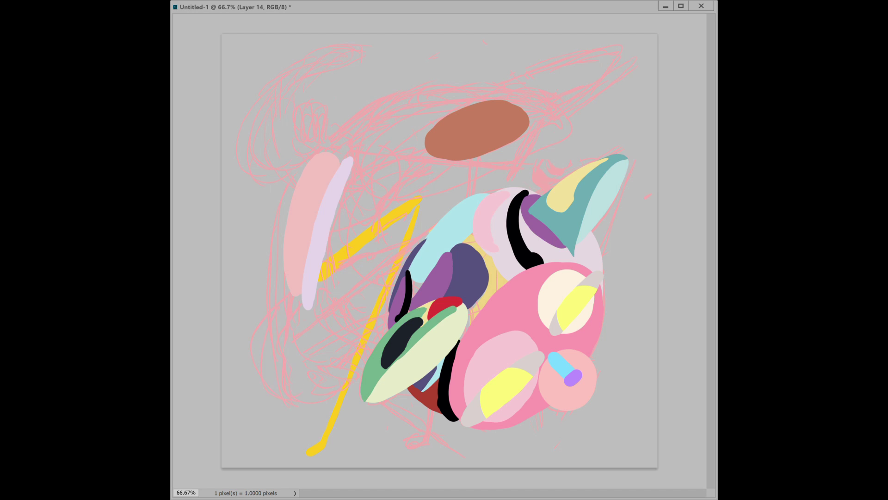
key(alt+bracketleft)
key(alt+bracketleft)
key(alt+bracketleft)
key(alt+bracketleft)
key(alt+bracketleft)
key(alt+bracketleft)
key(alt+bracketleft)
key(alt+bracketleft)
- Paint a large blue diagonal shape at lower left, erasing its upper edge, plus a maroon blob beside it
key(alt+period)
drag(419, 234, 310, 342)
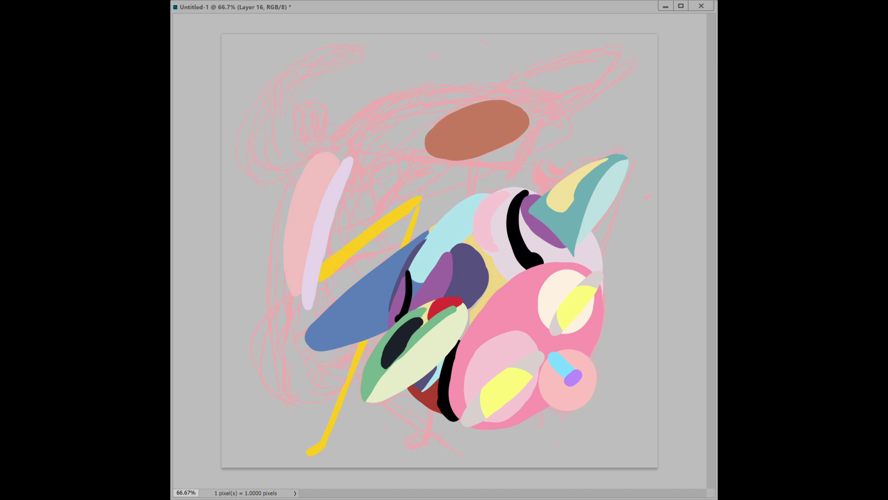
drag(347, 291, 301, 351)
drag(384, 338, 301, 365)
drag(463, 338, 474, 303)
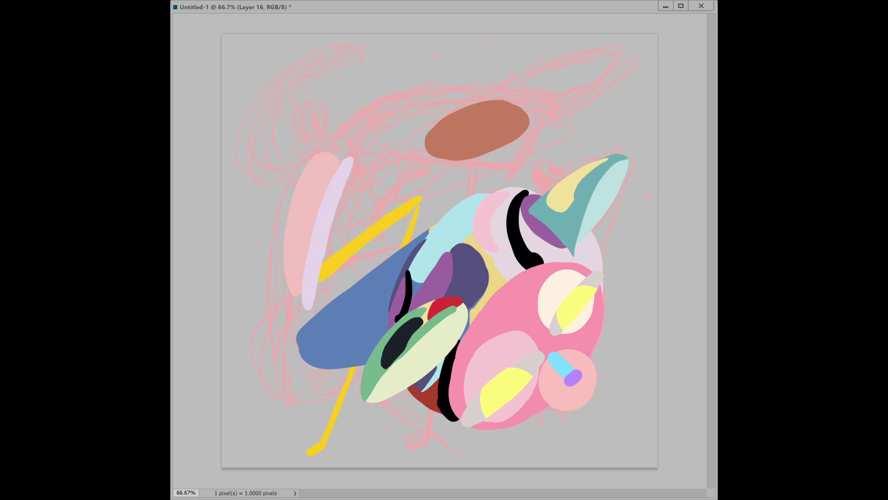
mouse_move(315, 368)
mouse_down()
mouse_move(297, 343)
mouse_move(322, 368)
mouse_up()
drag(402, 248, 312, 319)
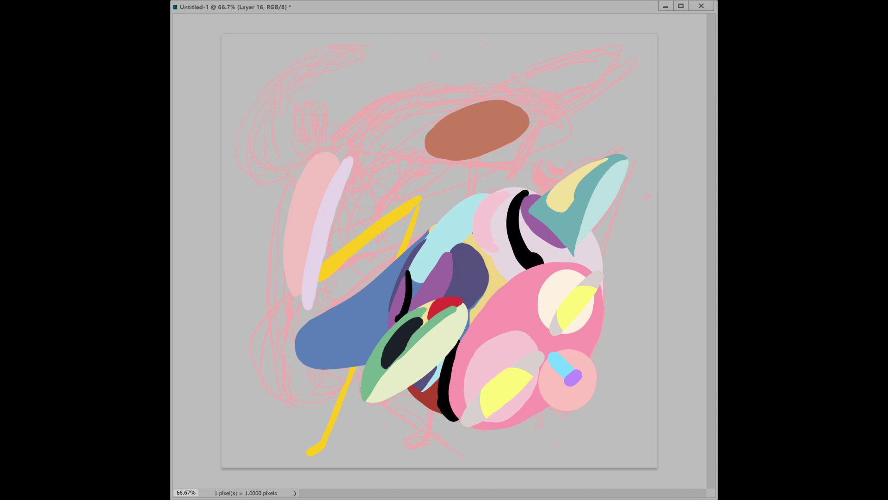
drag(301, 342, 299, 363)
key(ctrl+alt+shift+n)
mouse_move(276, 315)
mouse_down()
mouse_move(277, 375)
mouse_move(294, 377)
mouse_up()
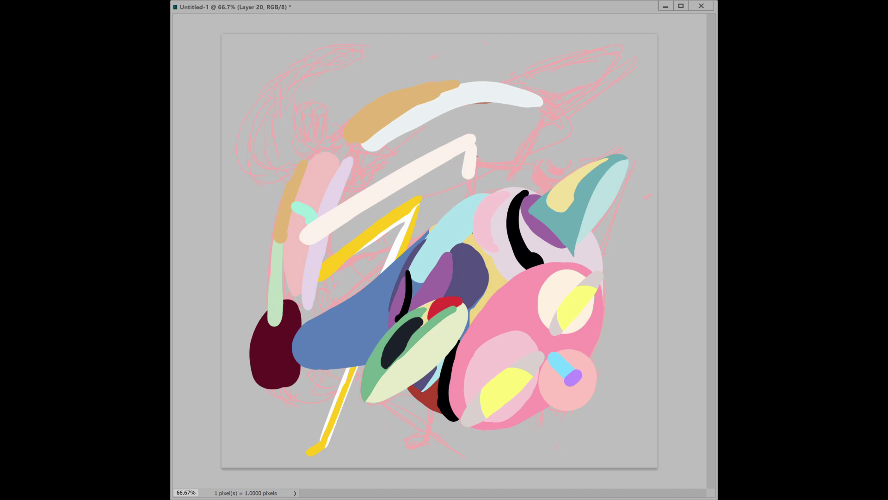
- Paint short off-white leg strokes down from the top stroke and beside the yellow line
key(alt+bracketleft)
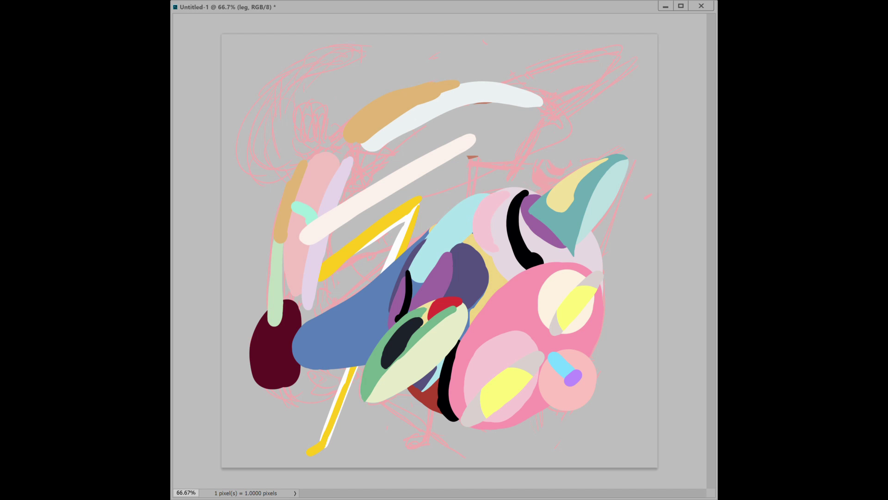
drag(471, 139, 416, 440)
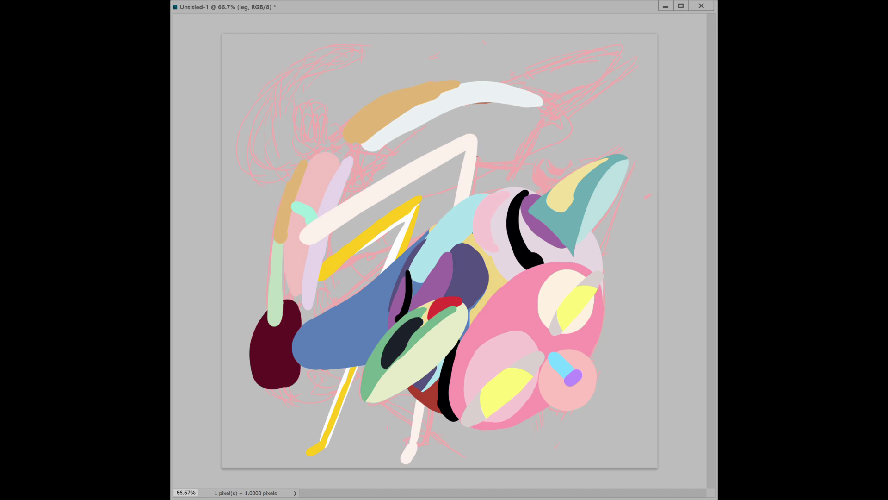
key(ctrl+z)
drag(471, 139, 399, 273)
key(ctrl+z)
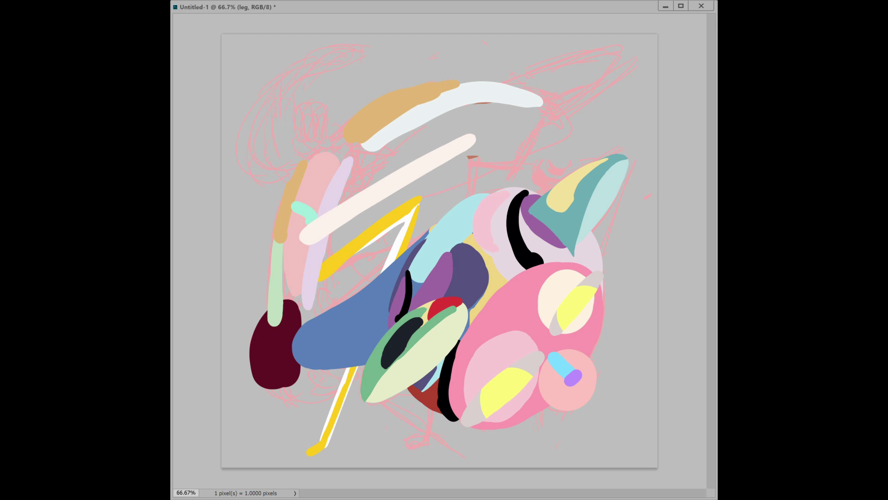
drag(471, 139, 432, 229)
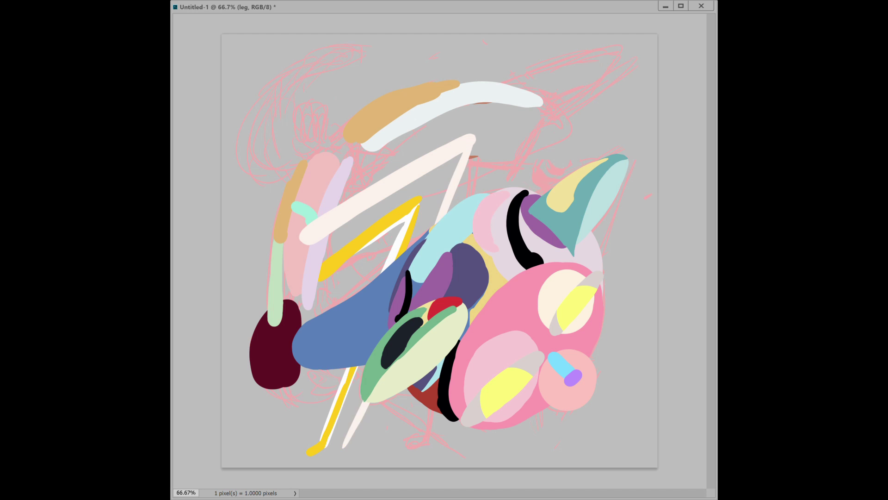
drag(360, 370, 327, 463)
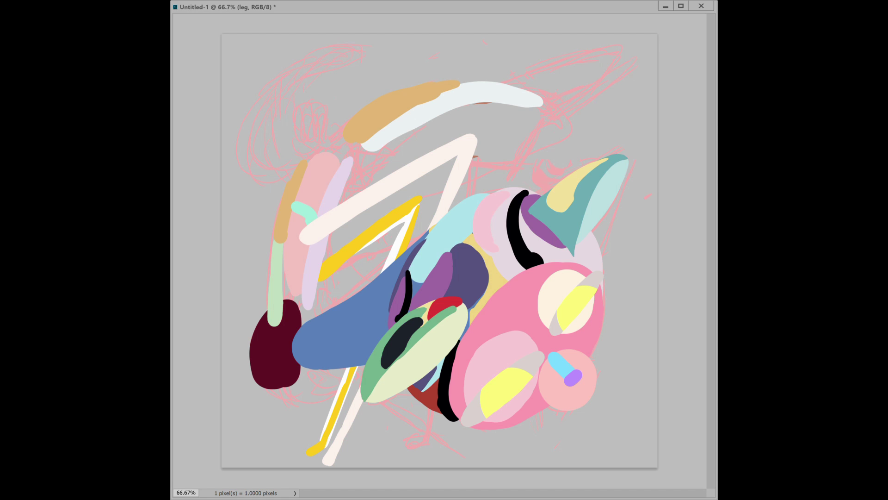
text(s)
- On a new layer, paint a pale white arc and a shorter purple arc at top right
key(ctrl+shift+alt+n)
drag(629, 59, 552, 111)
drag(499, 85, 580, 55)
key(ctrl+z)
drag(504, 92, 627, 52)
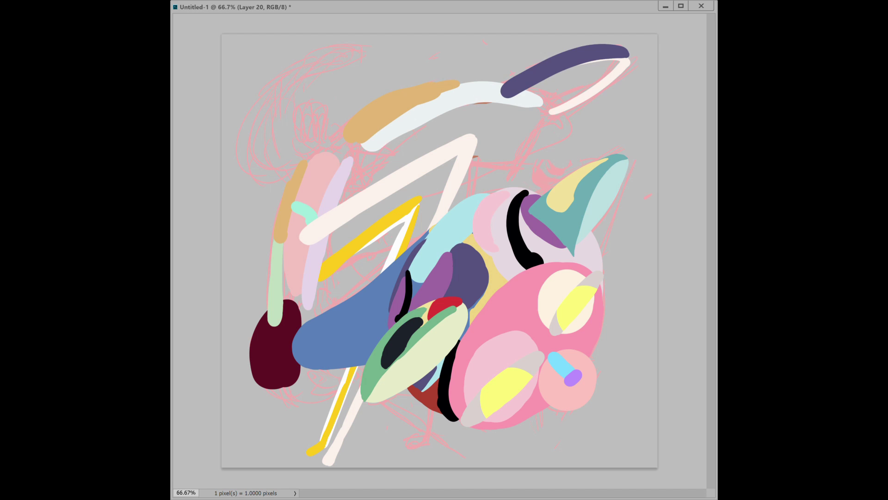
key(ctrl+z)
drag(506, 87, 627, 52)
- Add a light-blue stroke at top left and yellow bands along the upper-left and top-right arcs
mouse_move(261, 108)
mouse_down()
mouse_move(354, 50)
mouse_move(301, 79)
mouse_up()
key(ctrl+z)
drag(358, 53, 285, 89)
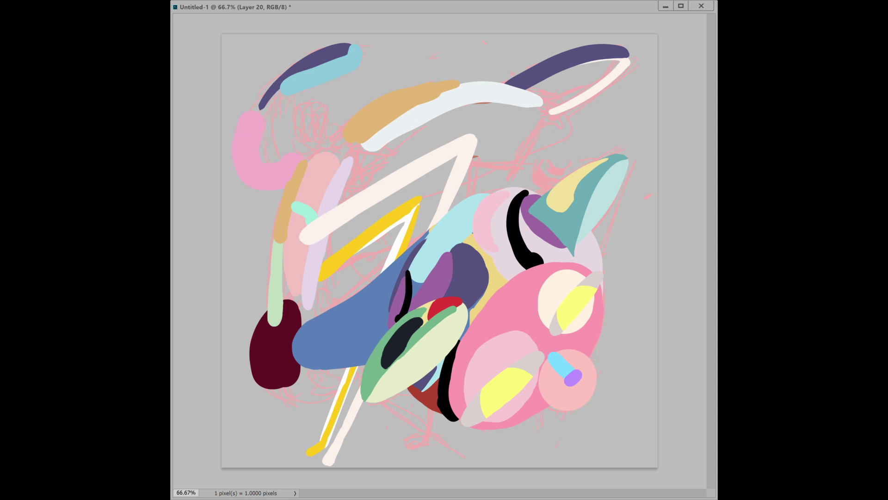
drag(252, 121, 345, 139)
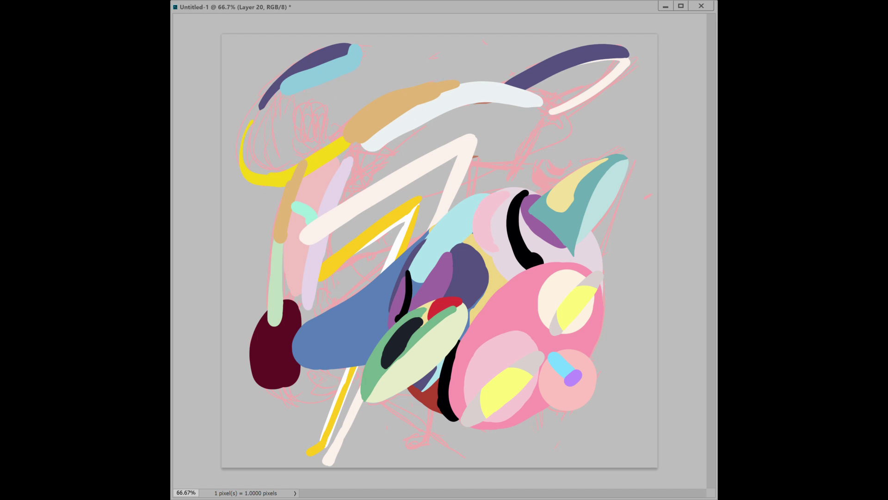
drag(497, 83, 591, 47)
key(ctrl+z)
drag(495, 82, 596, 45)
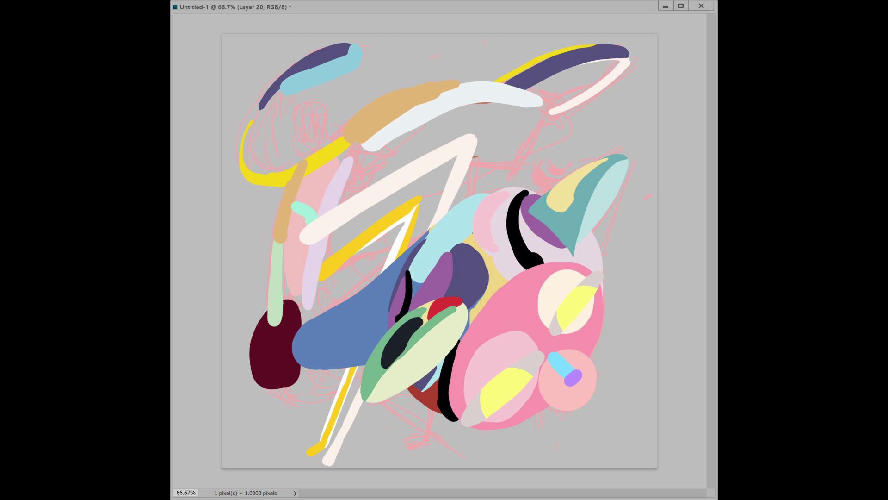
- Paint a crimson band along the top-right white arc
key(ctrl+shift+alt+n)
key(ctrl+z)
drag(618, 63, 536, 113)
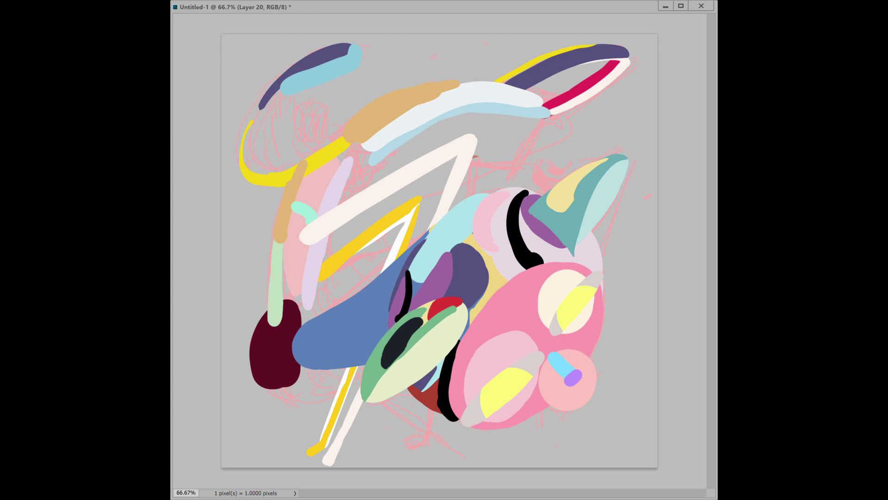
- On Layer 21, paint a tan band inside the left yellow arc, discarding a too-thick dark-blue stroke
key(alt+bracketleft)
key(alt+bracketleft)
key(alt+bracketright)
key(alt+bracketright)
key(alt+bracketright)
drag(278, 92, 296, 167)
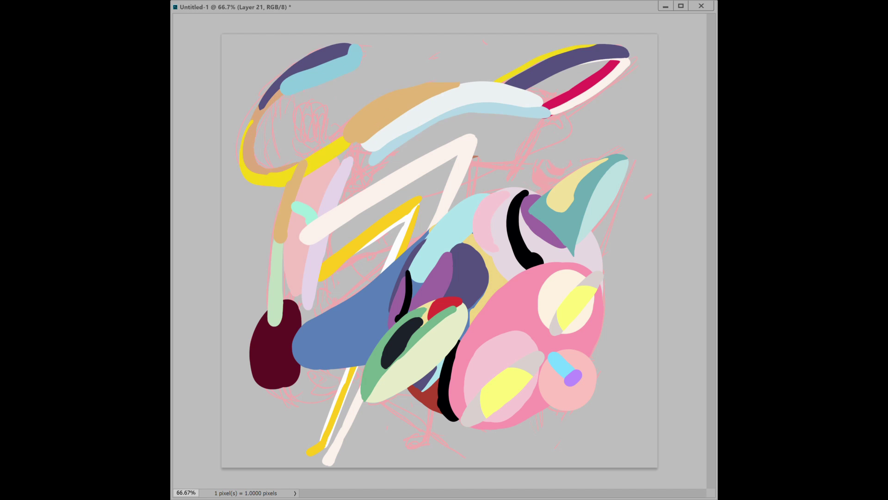
drag(267, 173, 348, 123)
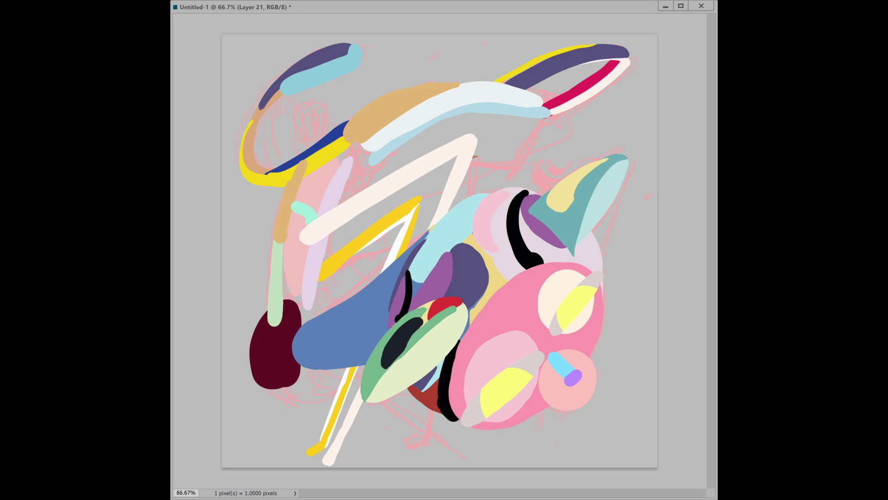
key(ctrl+z)
key(ctrl+z)
key(ctrl+z)
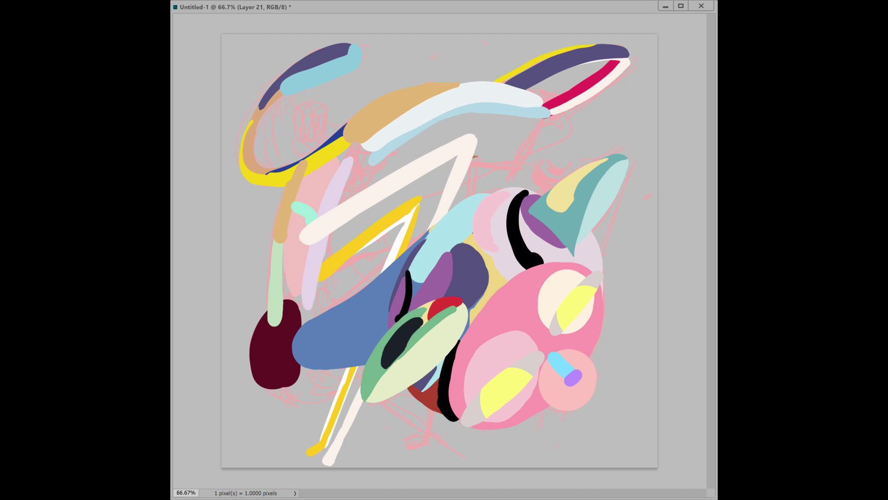
- On the leg layer, place a small yellow dab near the top centre, discarding zigzag and thick-stroke attempts
key(alt+bracketleft)
key(ctrl+shift+z)
key(ctrl+shift+z)
key(ctrl+z)
key(ctrl+z)
click(486, 105)
mouse_move(530, 106)
mouse_down()
mouse_move(481, 190)
mouse_move(569, 146)
mouse_up()
key(ctrl+z)
drag(481, 192, 537, 107)
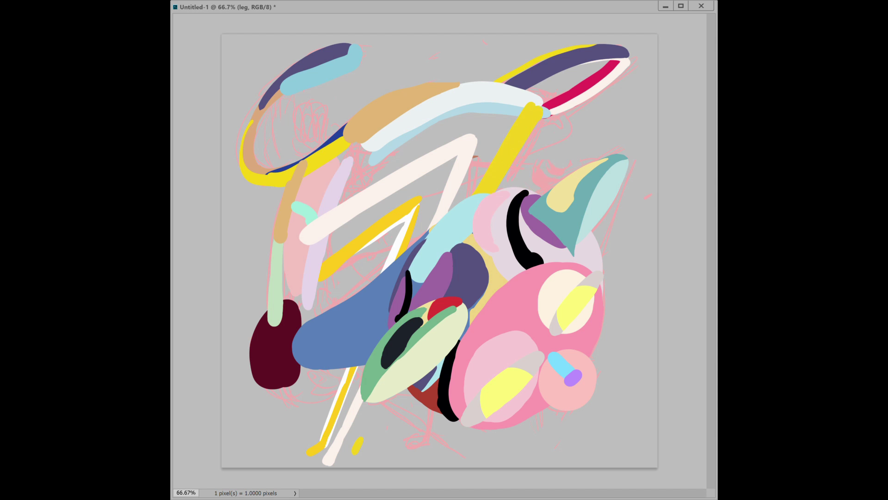
key(ctrl+z)
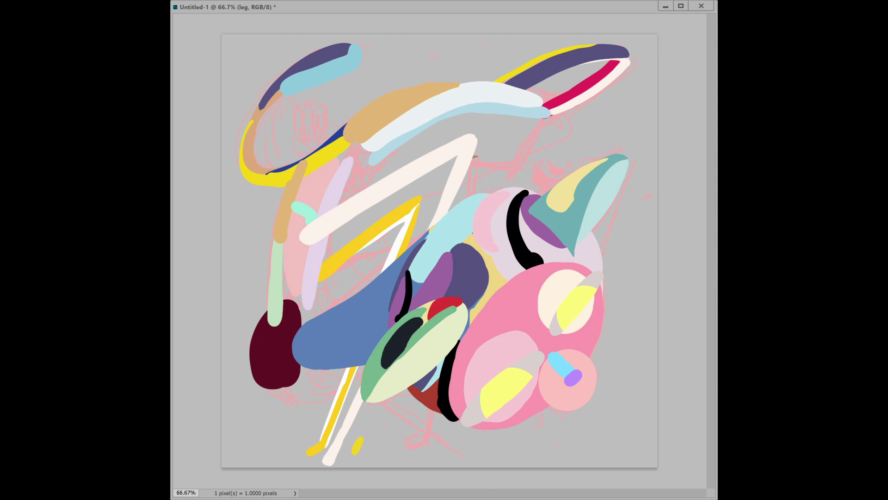
- Stamp a large yellow dab and shape it into a teardrop tapering toward the lower right
click(523, 107)
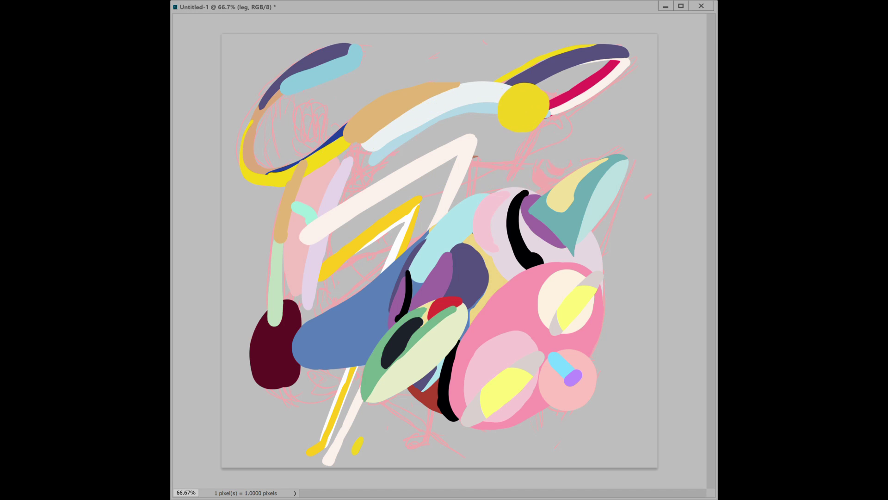
drag(532, 95, 570, 175)
key(ctrl+z)
drag(525, 111, 546, 162)
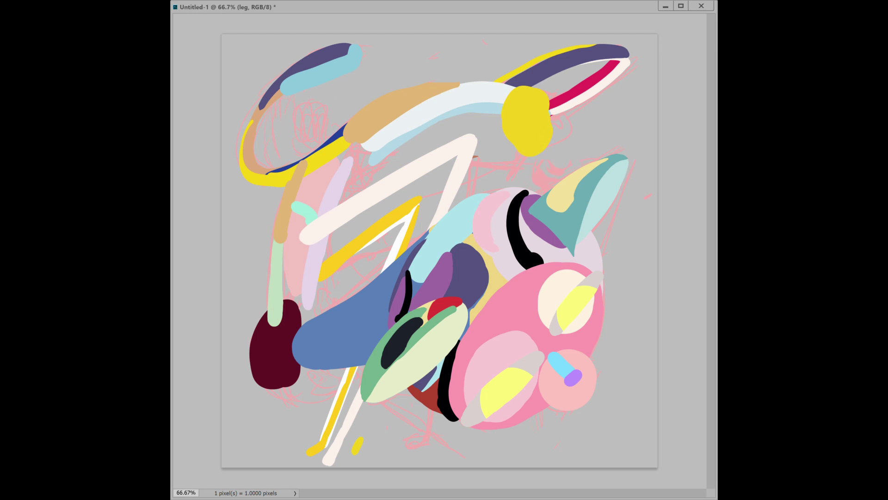
key(ctrl+z)
drag(530, 109, 562, 137)
drag(507, 93, 502, 122)
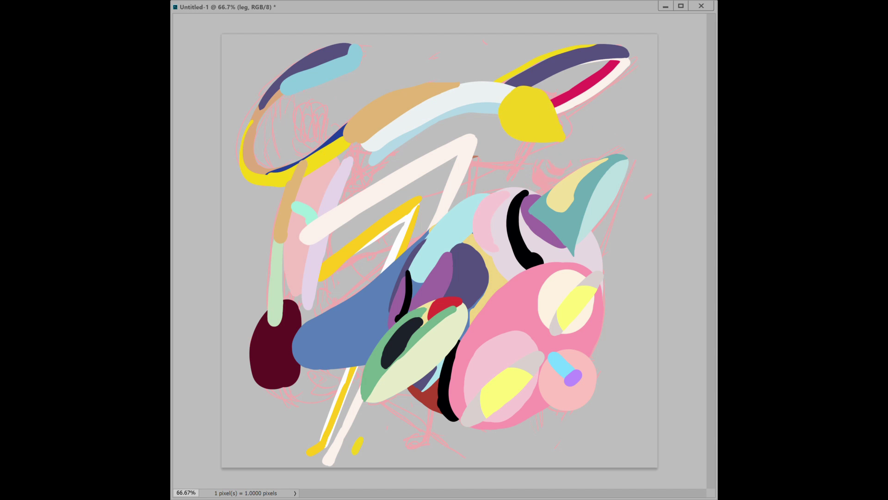
- On new layers, paint a long dark-green stalk from the yellow blob and mauve-pink blobs at top and upper left
key(ctrl+shift+alt+n)
drag(564, 135, 403, 450)
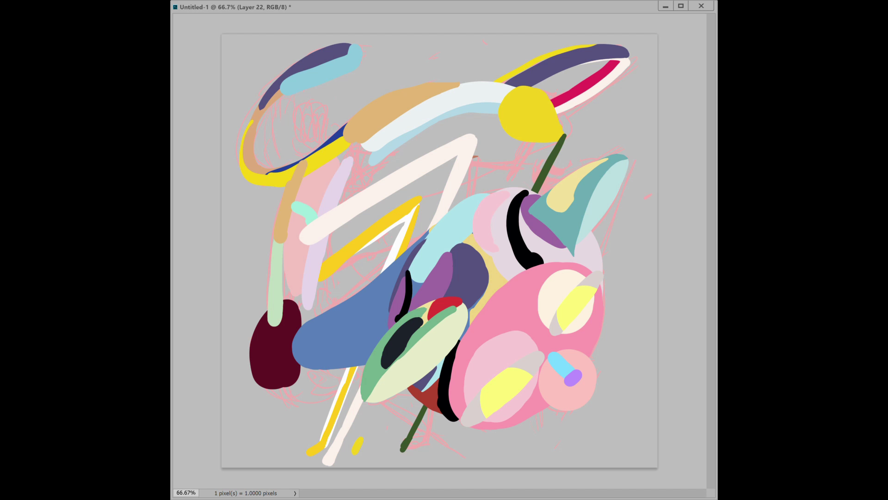
key(ctrl+shift+alt+n)
mouse_move(477, 111)
mouse_down()
mouse_move(486, 130)
mouse_move(463, 98)
mouse_move(501, 99)
mouse_up()
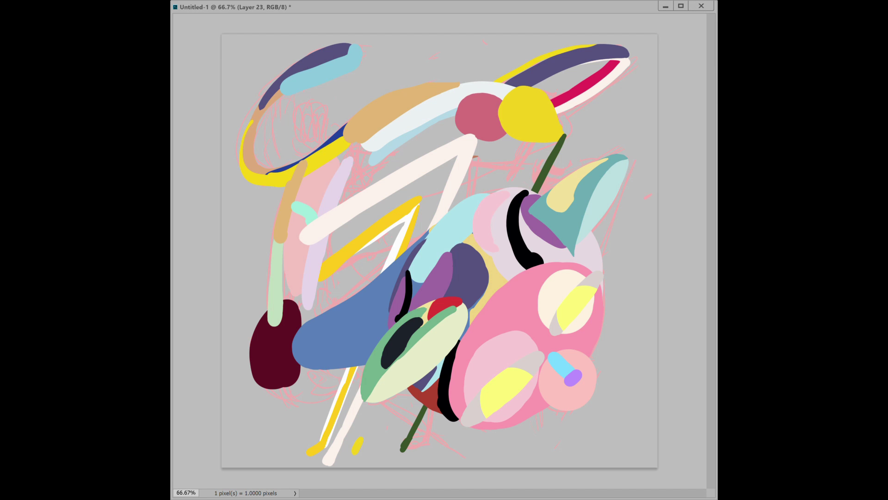
mouse_move(458, 131)
mouse_down()
mouse_move(507, 139)
mouse_move(456, 103)
mouse_up()
drag(294, 180, 272, 225)
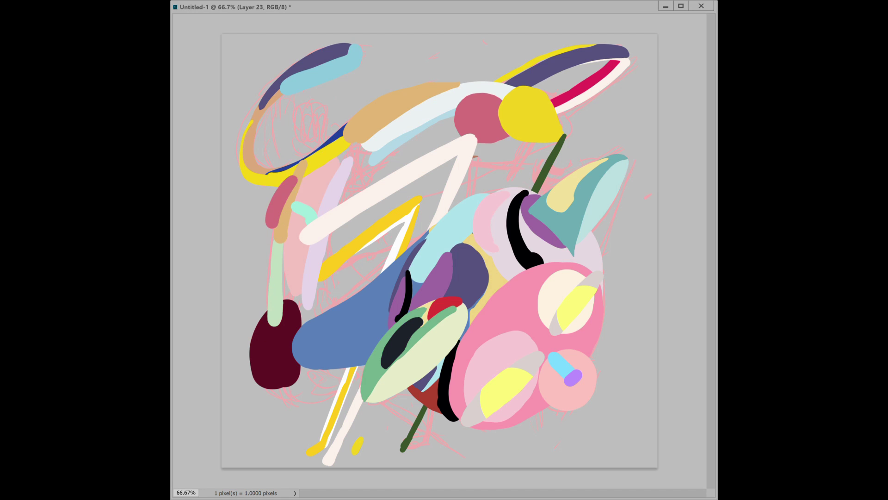
mouse_move(336, 139)
mouse_down()
mouse_move(368, 157)
mouse_move(354, 199)
mouse_move(303, 178)
mouse_up()
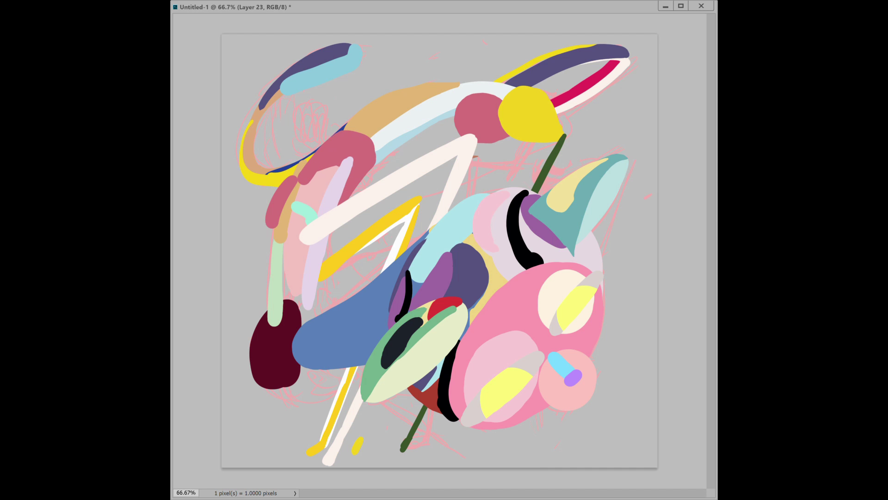
key(ctrl+z)
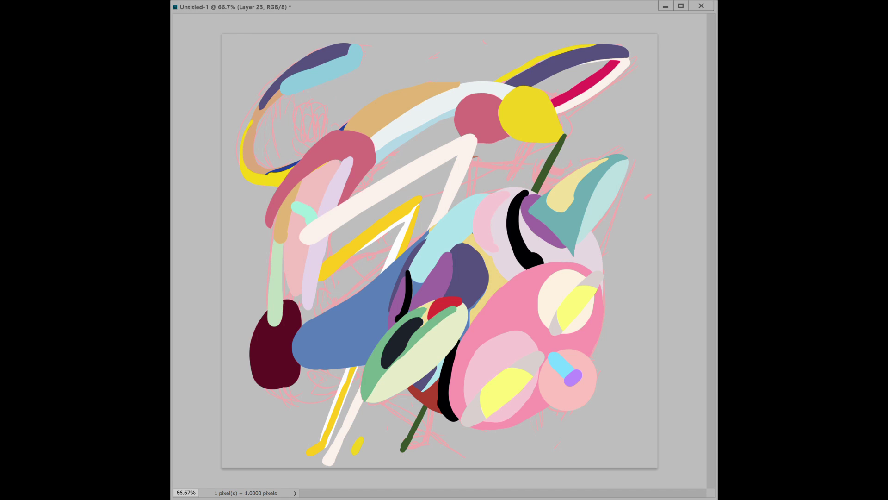
- Paint a tapered light-blue tail below the dark-red blob
mouse_move(302, 266)
mouse_down()
mouse_move(260, 388)
mouse_move(253, 372)
mouse_up()
key(ctrl+z)
mouse_move(278, 378)
mouse_down()
mouse_move(258, 396)
mouse_move(275, 240)
mouse_up()
key(ctrl+shift+alt+n)
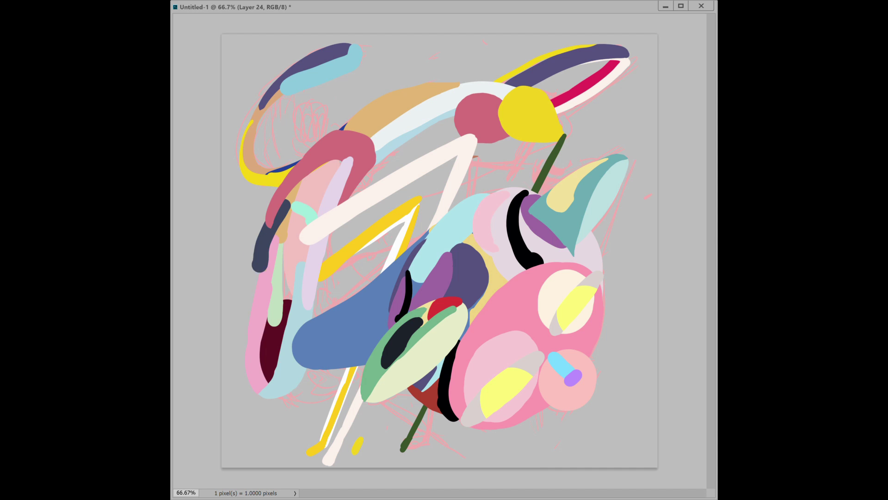
- On a new layer, paint a dark navy blob at the left edge and a long navy stalk downward
key(ctrl+shift+alt+n)
drag(278, 214, 280, 252)
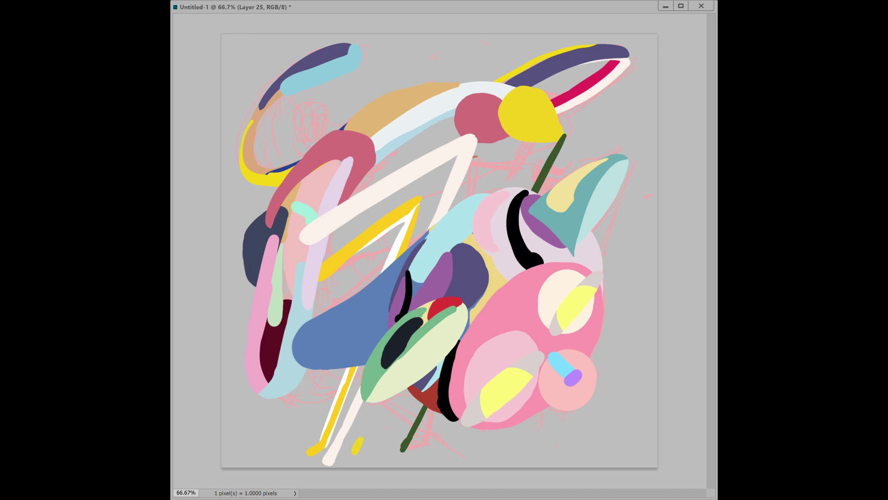
drag(509, 139, 364, 437)
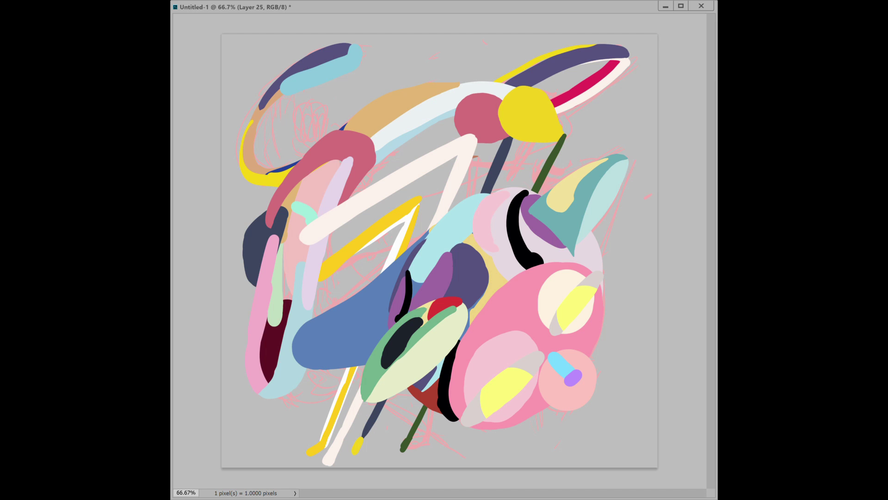
- Thicken the upper green stalk and add a yellow tip at its end
key(alt+bracketleft)
drag(564, 134, 407, 445)
mouse_move(407, 440)
mouse_down()
mouse_move(399, 453)
mouse_move(409, 438)
mouse_up()
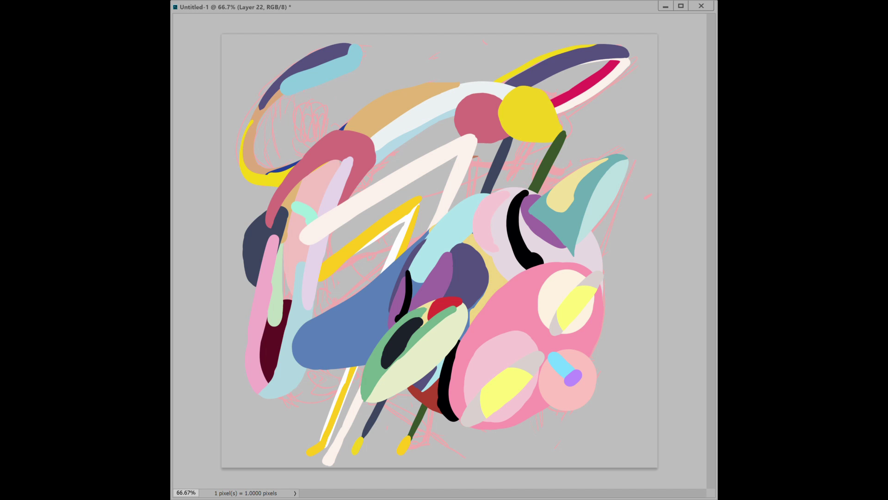
key(alt+bracketleft)
key(alt+bracketleft)
key(alt+bracketleft)
key(alt+bracketleft)
- Add pink and curved maroon strokes on the blue shape and maroon dot and S-curve on the tan band
drag(307, 330, 340, 311)
drag(339, 347, 372, 290)
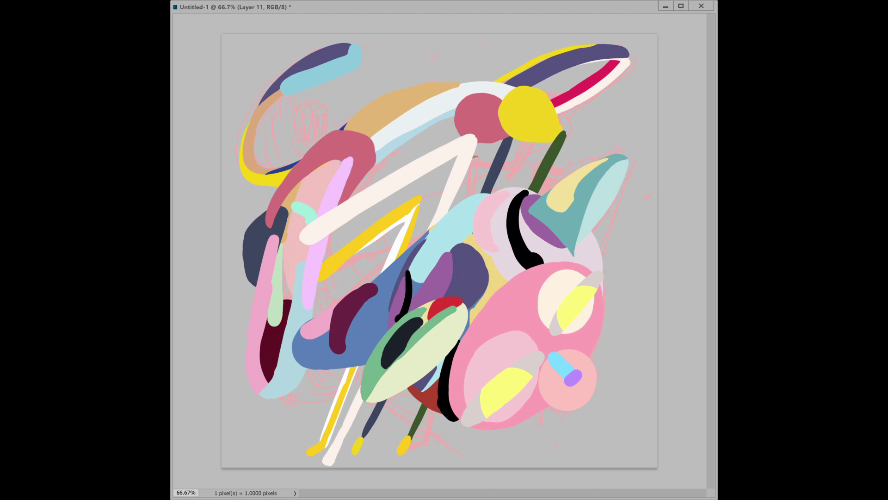
drag(411, 96, 410, 107)
drag(376, 102, 375, 143)
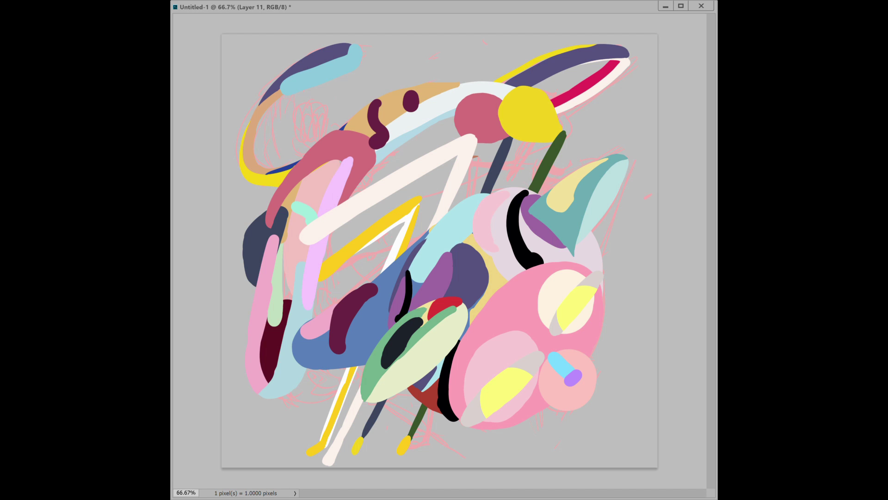
- Hide the pink sketch layer and paint a short vertical lavender stroke at left
key(ctrl+comma)
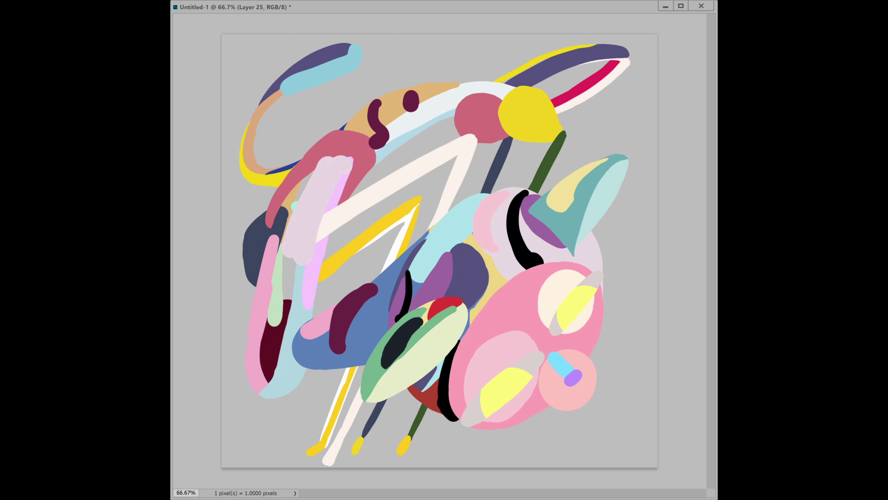
drag(347, 144, 297, 271)
key(ctrl+z)
drag(296, 220, 293, 301)
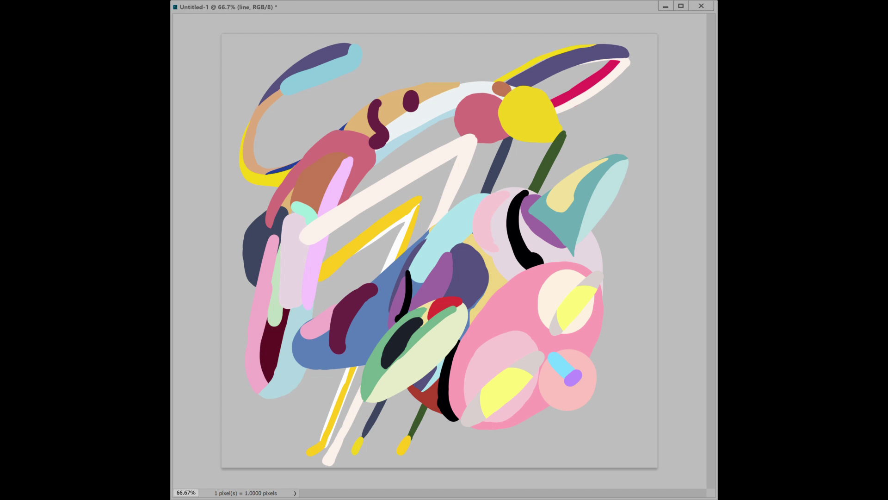
- Zoom in and trace the grey shape's left edge and ellipse tip in blue
key(ctrl+plus)
key(ctrl+plus)
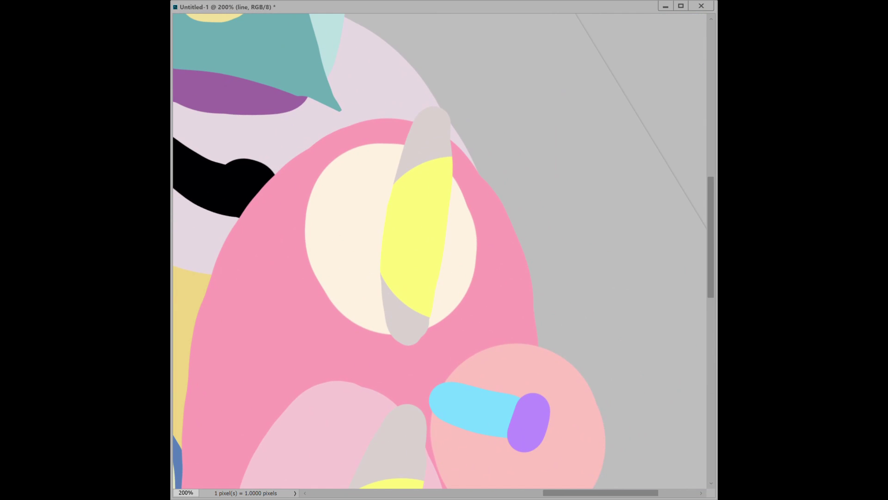
drag(407, 118, 384, 331)
key(r)
mouse_move(440, 139)
mouse_down()
mouse_move(509, 176)
mouse_move(494, 338)
mouse_up()
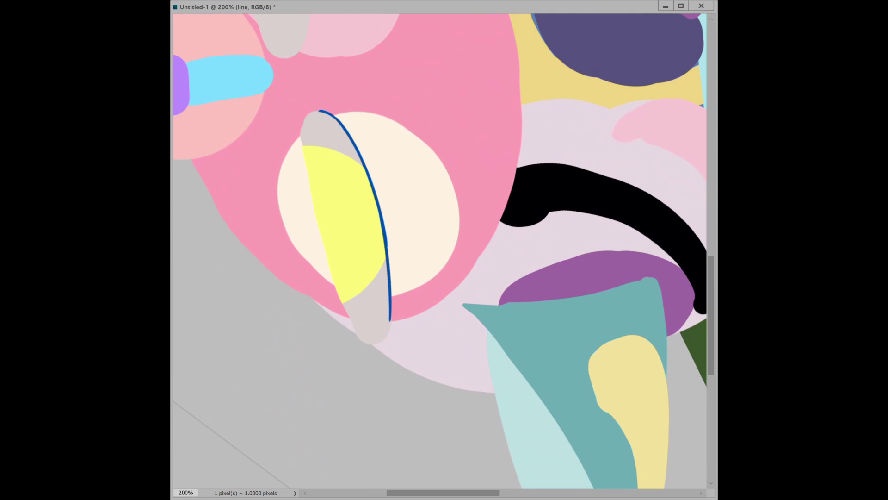
mouse_move(321, 112)
mouse_down()
mouse_move(301, 137)
mouse_move(305, 199)
mouse_move(366, 342)
mouse_up()
drag(388, 272, 391, 302)
drag(509, 324, 579, 209)
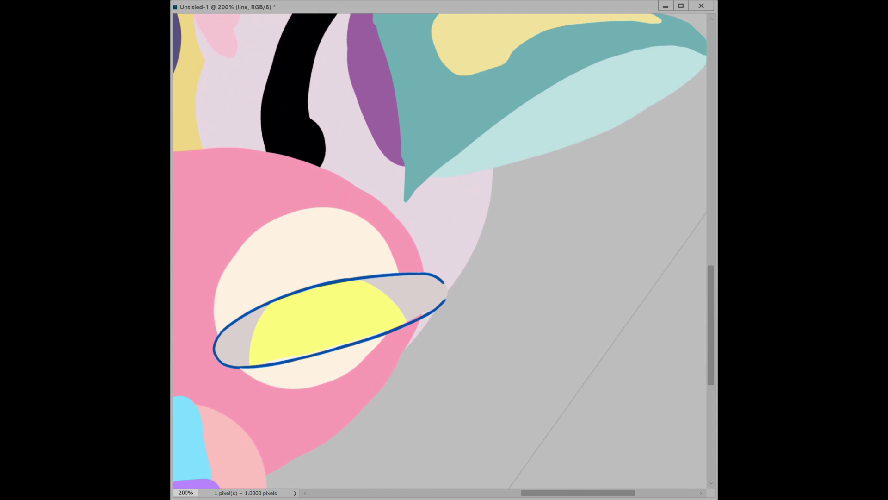
drag(443, 281, 445, 300)
- Outline the grey shape's right edge in blue, curling the end of the line
drag(509, 324, 578, 186)
mouse_move(376, 203)
mouse_down()
mouse_move(377, 273)
mouse_move(342, 398)
mouse_up()
drag(509, 324, 544, 232)
drag(556, 278, 578, 208)
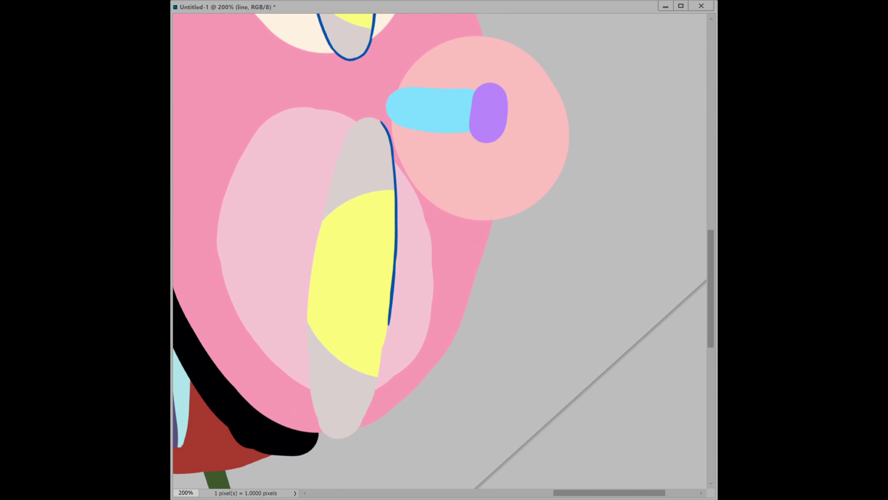
drag(392, 296, 365, 418)
drag(555, 277, 583, 208)
mouse_move(435, 310)
mouse_down()
mouse_move(435, 340)
mouse_move(420, 349)
mouse_up()
- Outline the left eye's right end and close the gaps in the grey shape's outline
drag(555, 278, 583, 208)
drag(349, 216, 347, 237)
drag(555, 277, 593, 185)
mouse_move(310, 289)
mouse_down()
mouse_move(323, 246)
mouse_move(317, 187)
mouse_up()
drag(440, 249, 241, 287)
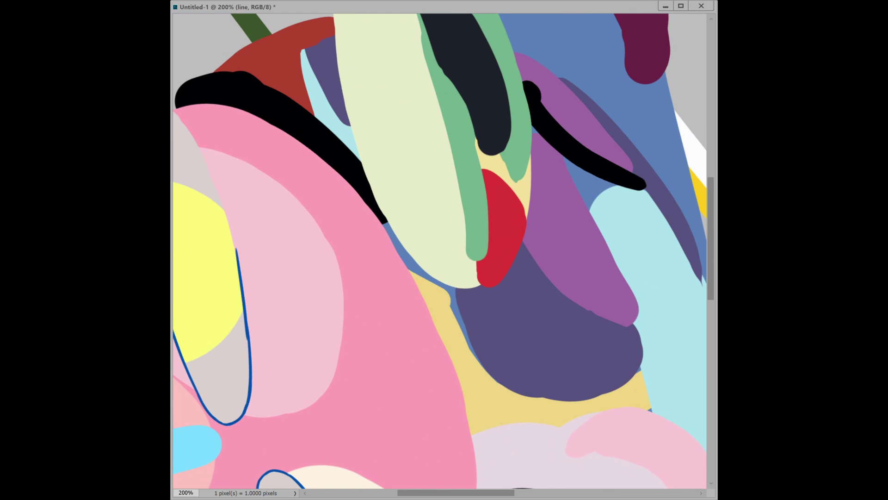
drag(227, 208, 440, 250)
drag(266, 262, 288, 157)
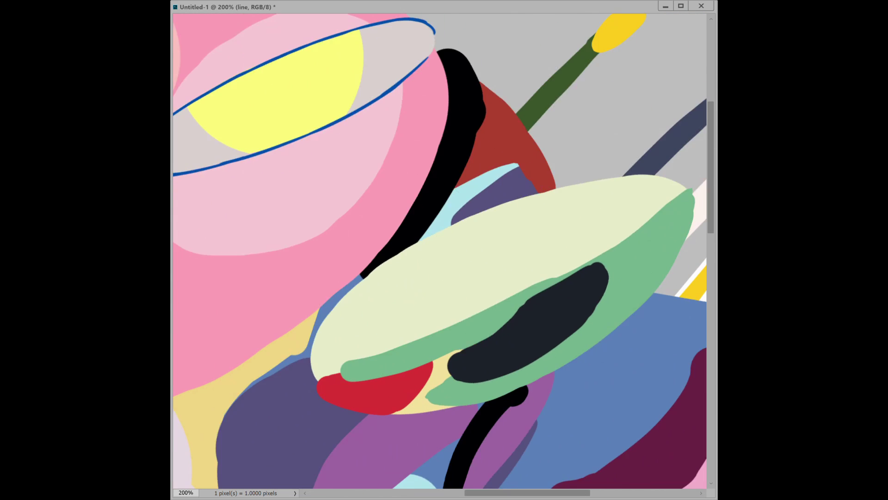
mouse_move(324, 185)
mouse_down()
mouse_move(414, 120)
mouse_move(337, 208)
mouse_up()
drag(440, 139, 324, 116)
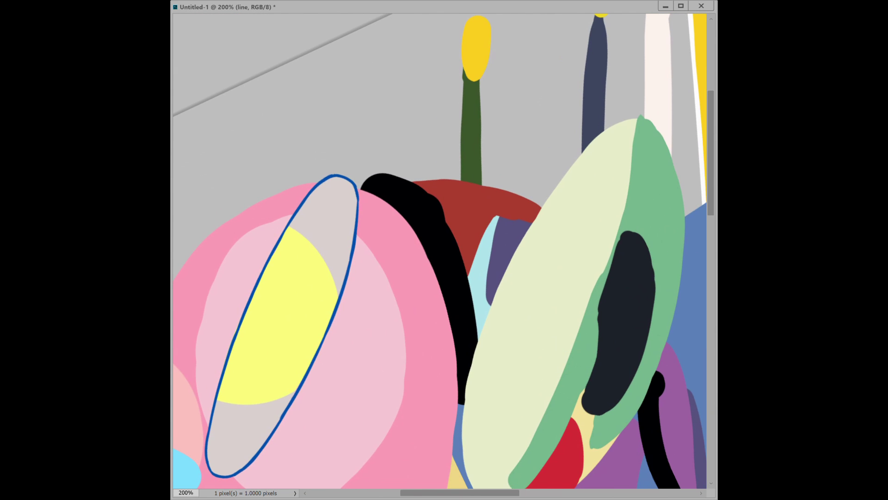
- Draw a curved blue smile under the purple nose and add small nostrils
drag(444, 139, 555, 287)
drag(462, 278, 416, 300)
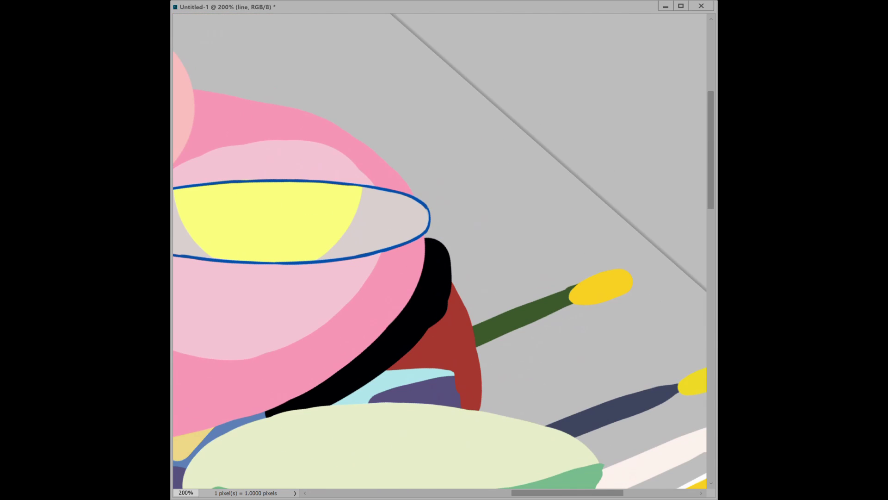
drag(486, 301, 437, 242)
drag(440, 185, 393, 414)
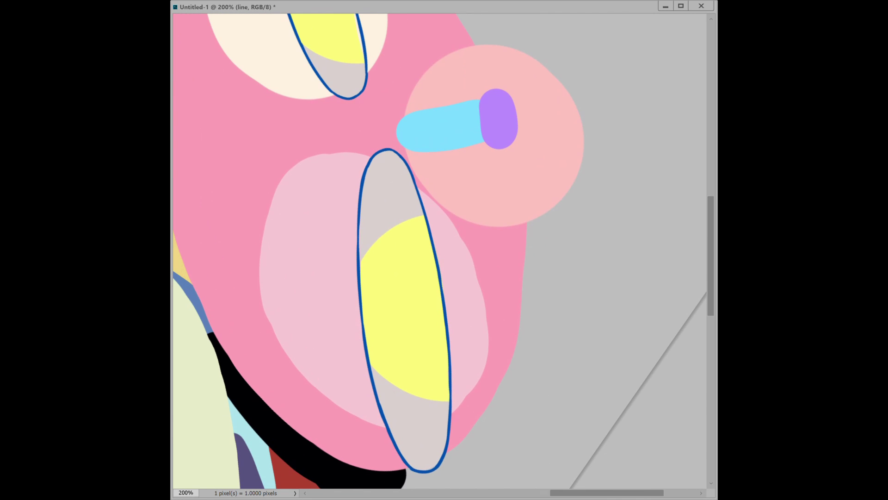
mouse_move(509, 185)
mouse_down()
mouse_move(532, 301)
mouse_move(509, 347)
mouse_up()
mouse_move(414, 265)
mouse_down()
mouse_move(389, 309)
mouse_move(440, 284)
mouse_up()
drag(532, 186, 556, 277)
drag(377, 313, 427, 305)
drag(532, 185, 602, 301)
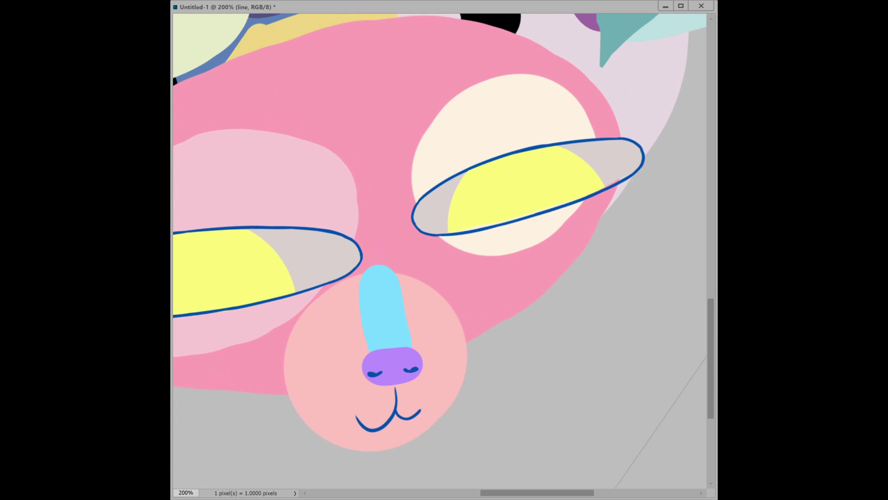
- Rotate the canvas toward the other eye and zoom out to see the whole canvas
mouse_move(601, 250)
mouse_down()
mouse_move(556, 366)
mouse_move(439, 412)
mouse_up()
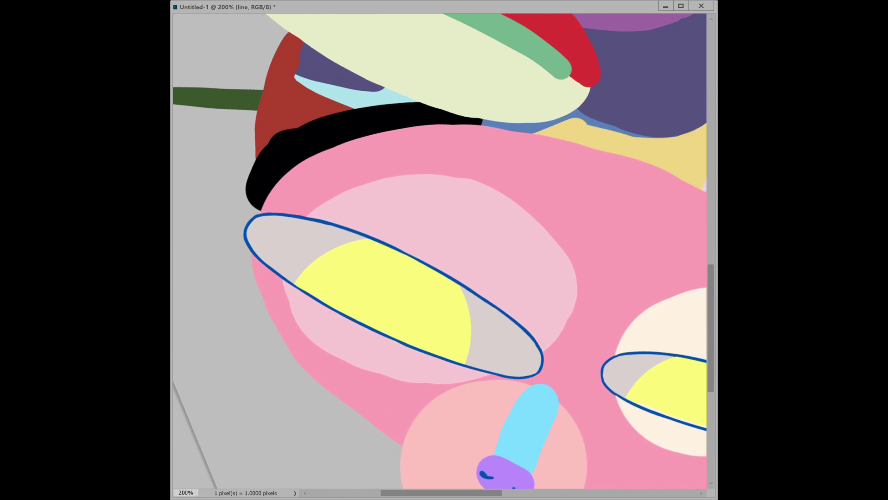
click(439, 250)
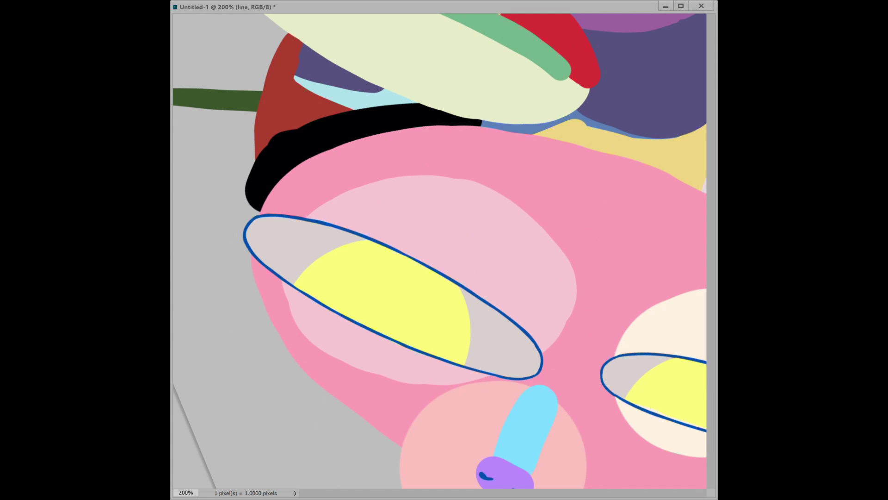
key(ctrl+minus)
key(ctrl+minus)
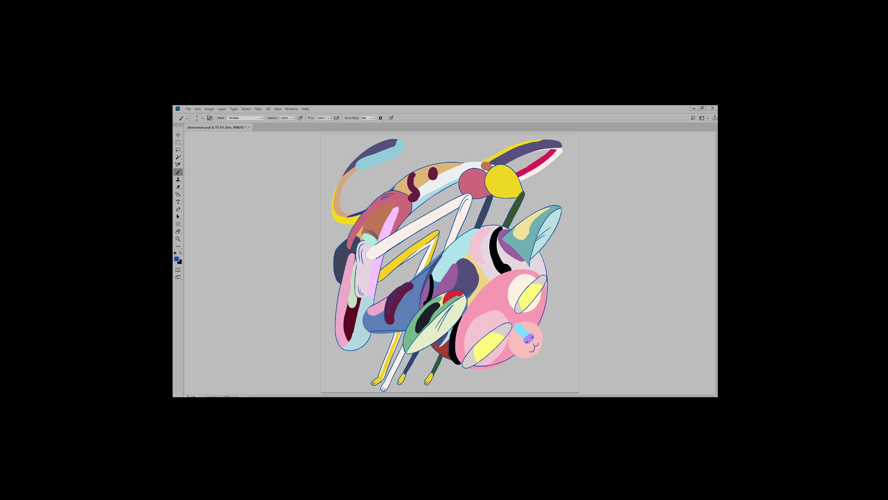
- Zoom to actual size, try several canvas rotation angles, then reset the rotation upright
key(ctrl+1)
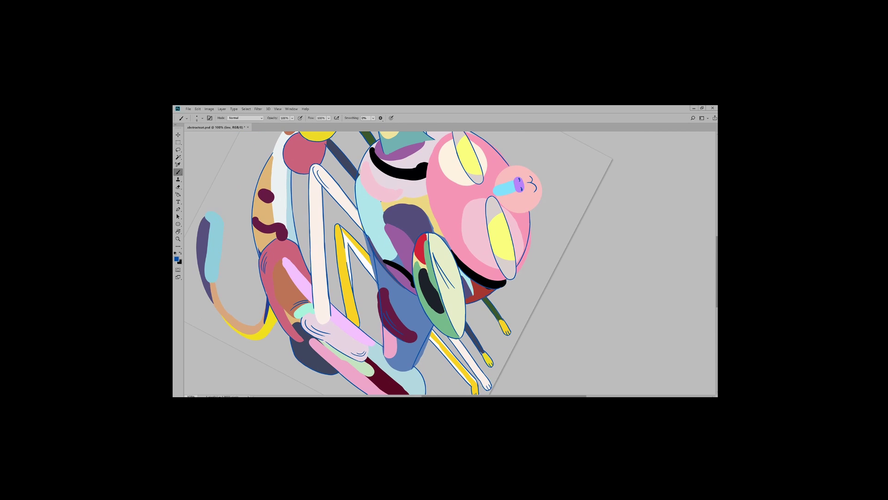
key(r)
mouse_move(509, 185)
mouse_down()
mouse_move(509, 324)
mouse_move(463, 347)
mouse_move(532, 301)
mouse_up()
key(b)
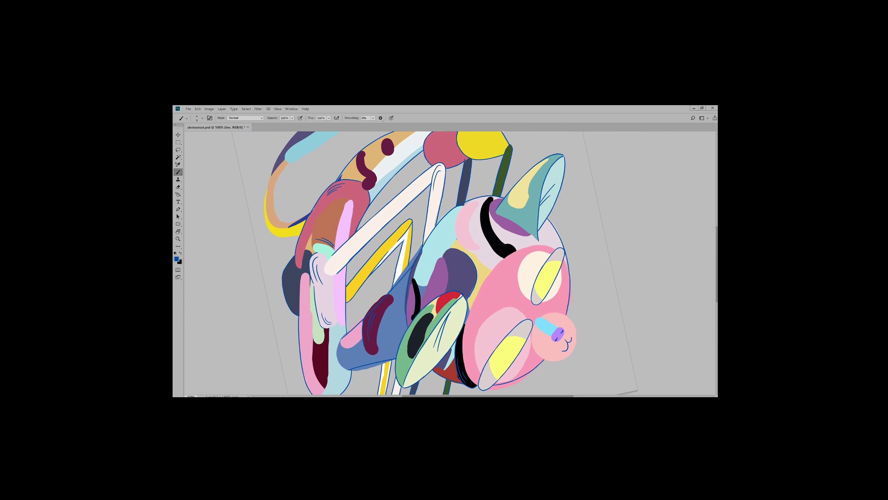
key(r)
mouse_move(532, 208)
mouse_down()
mouse_move(509, 324)
mouse_move(416, 347)
mouse_up()
key(r)
mouse_move(532, 208)
mouse_down()
mouse_move(532, 324)
mouse_move(532, 208)
mouse_up()
key(r)
key(r)
drag(491, 277, 463, 296)
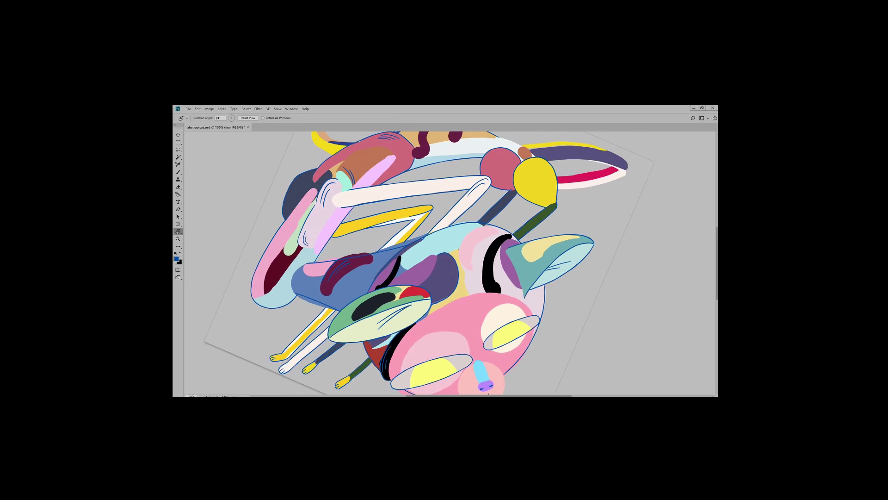
mouse_move(491, 277)
mouse_down()
mouse_move(463, 324)
mouse_move(486, 286)
mouse_move(477, 278)
mouse_move(467, 296)
mouse_up()
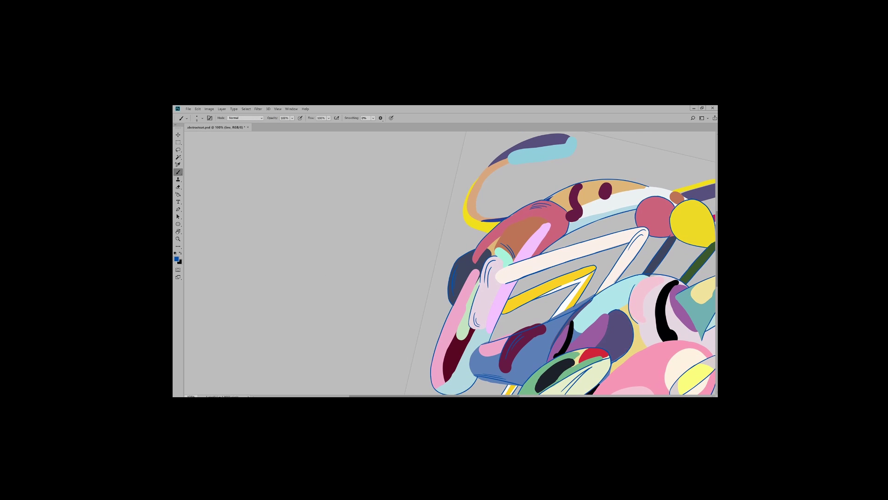
mouse_move(468, 296)
mouse_down()
mouse_move(448, 263)
mouse_move(442, 277)
mouse_up()
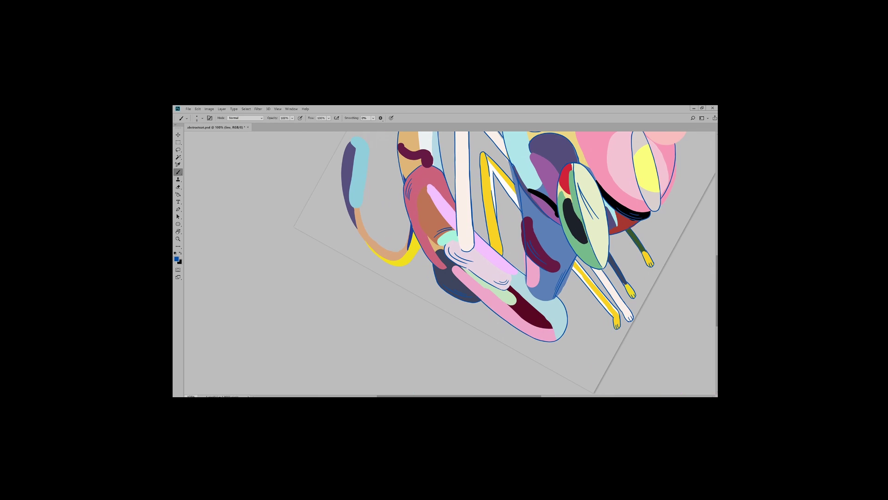
key(Escape)
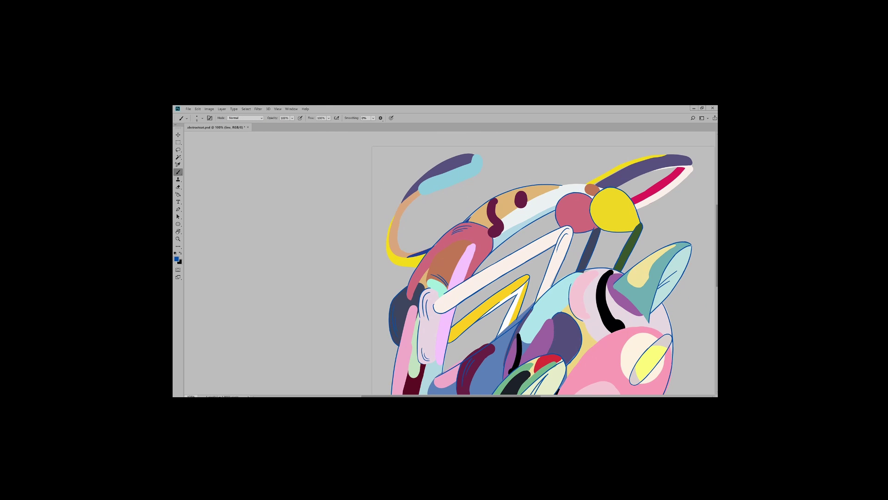
- Tilt the canvas so the leg tips point upper left and hatch the pale tube's edge in blue
mouse_move(469, 265)
mouse_down()
mouse_move(470, 283)
mouse_move(458, 273)
mouse_up()
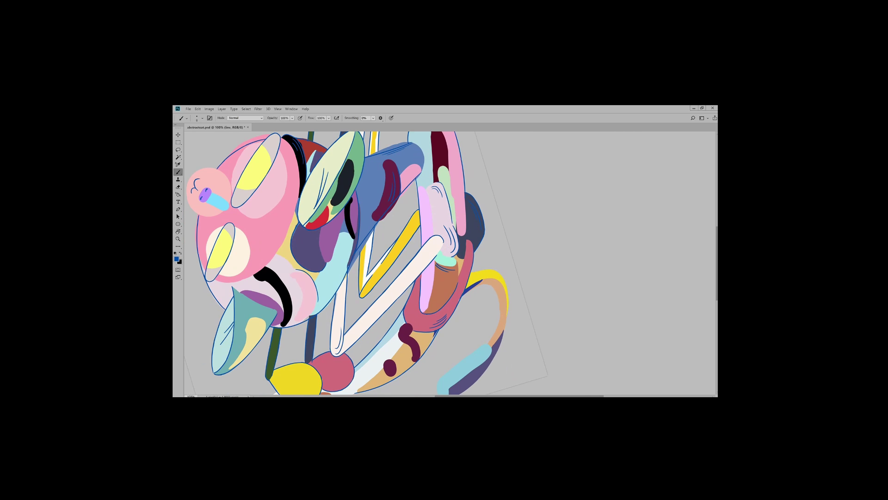
scroll(452, 264, up, 2)
scroll(451, 264, up, 2)
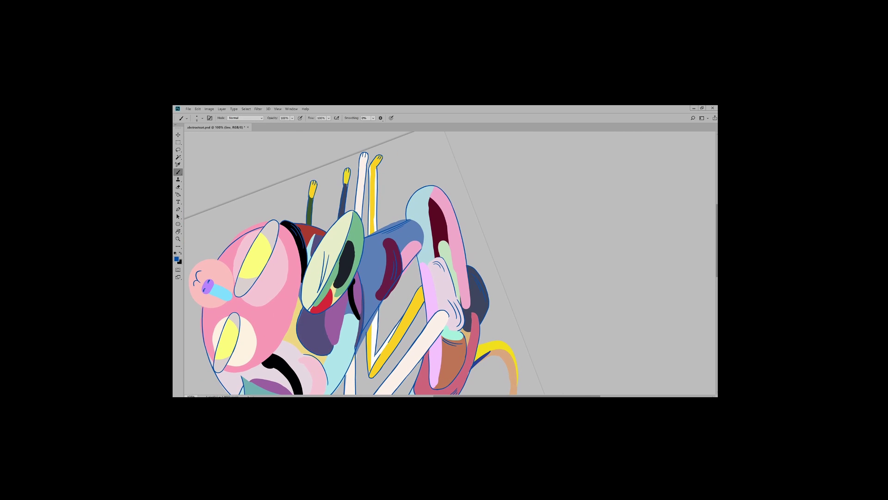
drag(458, 273, 463, 277)
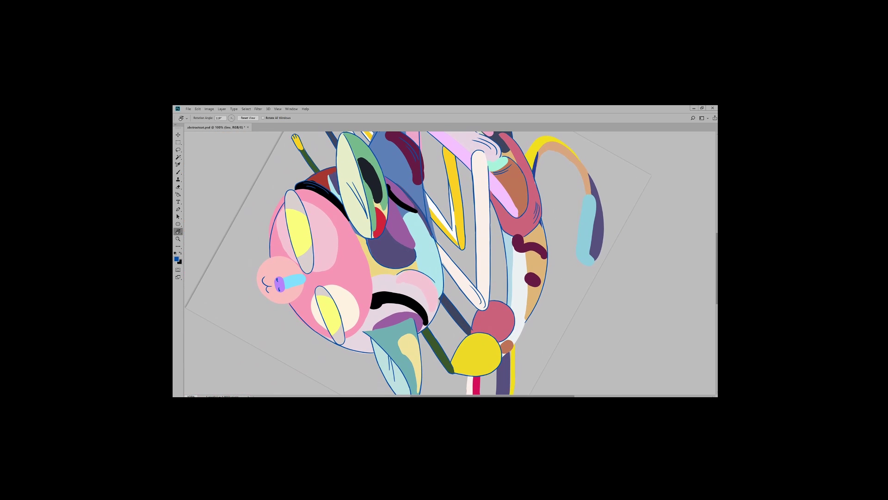
drag(432, 292, 420, 273)
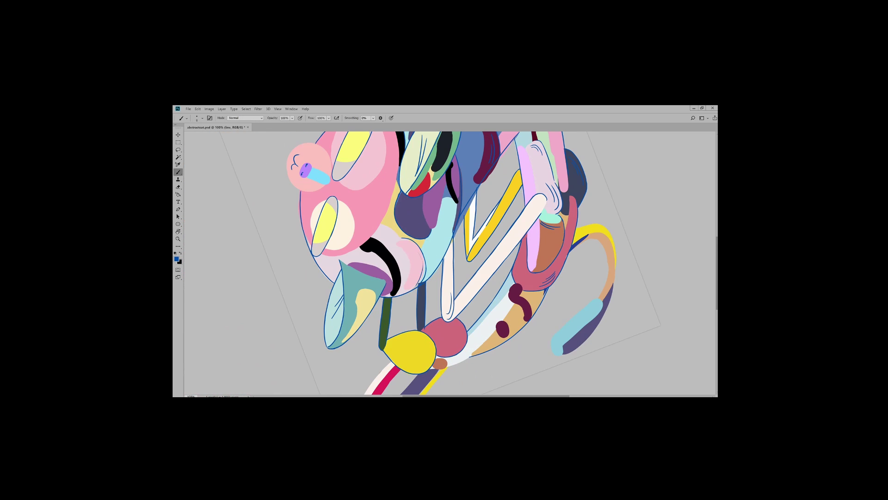
scroll(451, 264, up, 2)
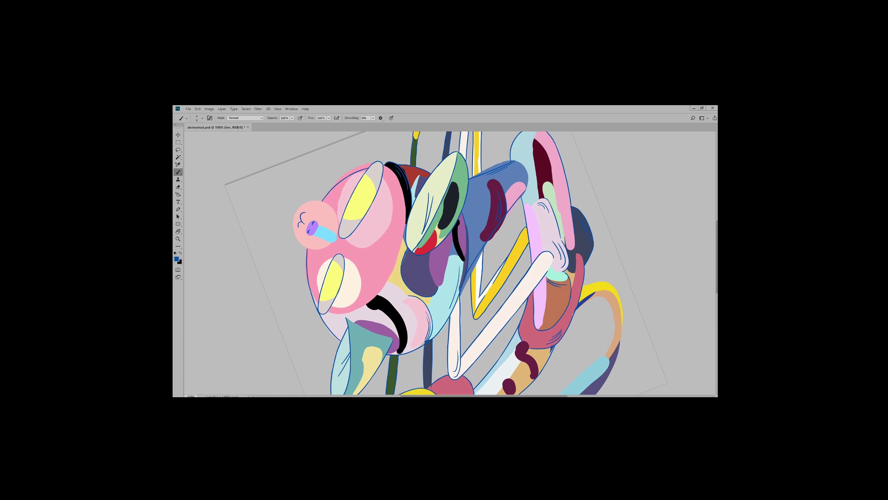
drag(454, 296, 451, 329)
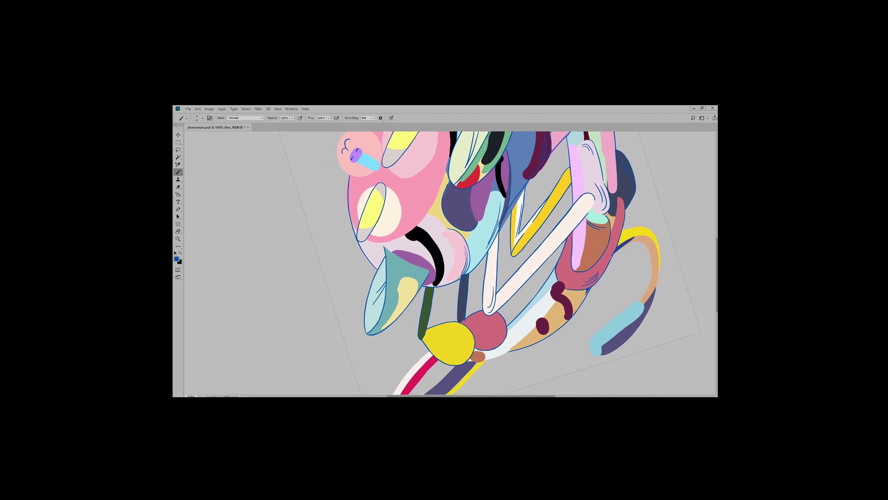
drag(509, 296, 453, 212)
drag(500, 266, 498, 296)
scroll(472, 278, up, 3)
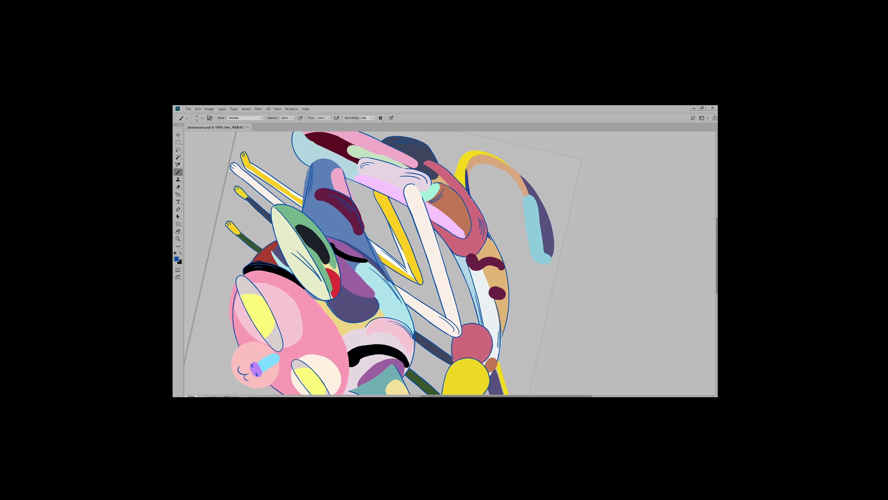
scroll(448, 263, up, 3)
key(r)
mouse_move(481, 283)
mouse_down()
mouse_move(482, 266)
mouse_move(475, 296)
mouse_up()
key(e)
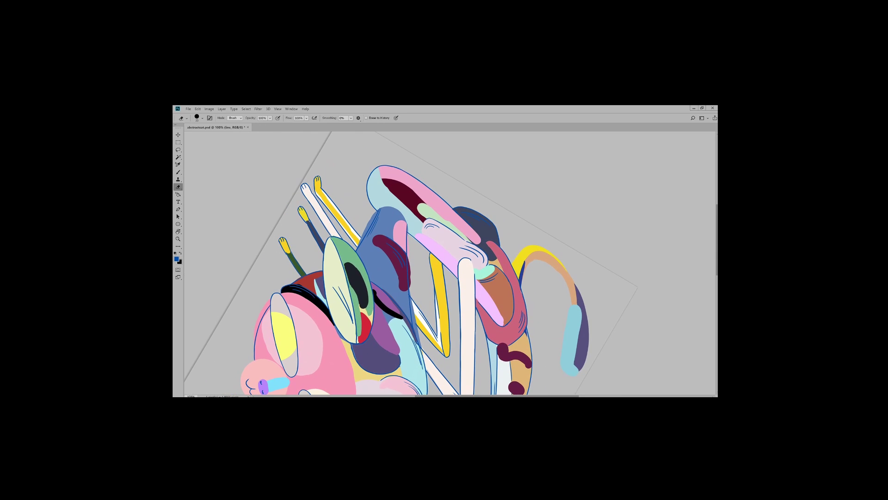
key(b)
key(r)
drag(481, 296, 480, 262)
key(r)
mouse_move(488, 314)
mouse_down()
mouse_move(393, 238)
mouse_move(449, 324)
mouse_up()
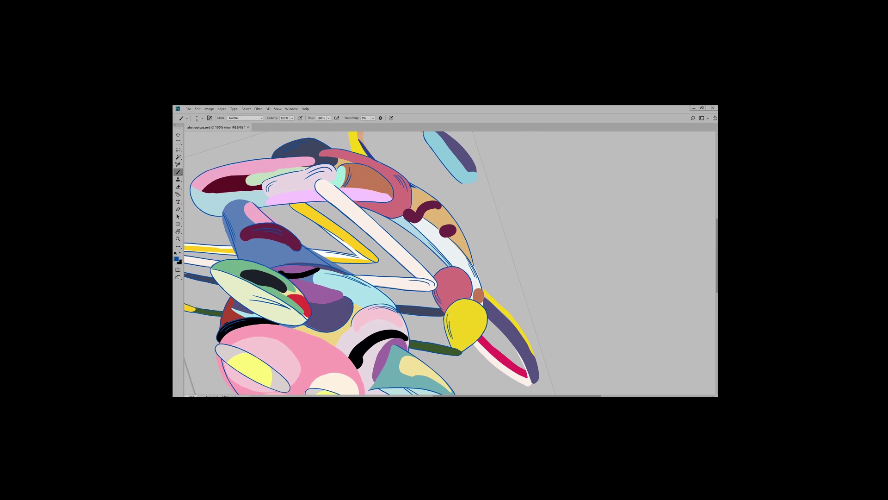
key(e)
mouse_move(450, 326)
mouse_down()
mouse_move(417, 352)
mouse_move(444, 324)
mouse_up()
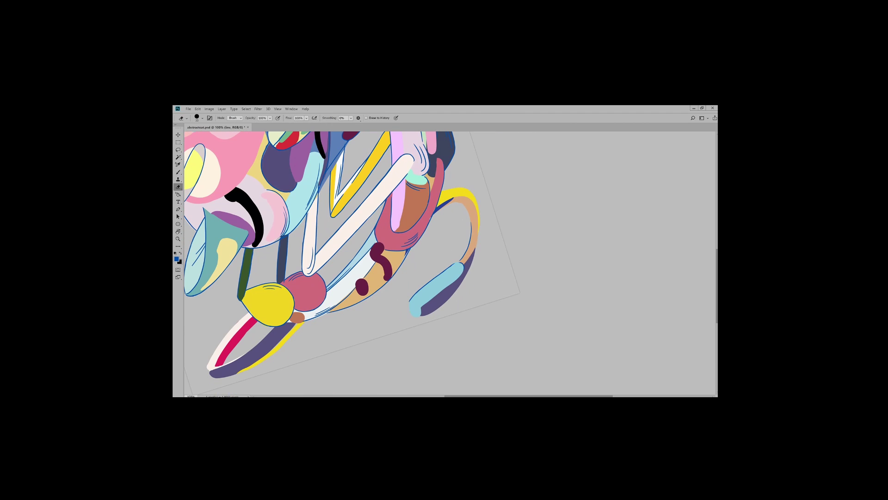
key(b)
key(e)
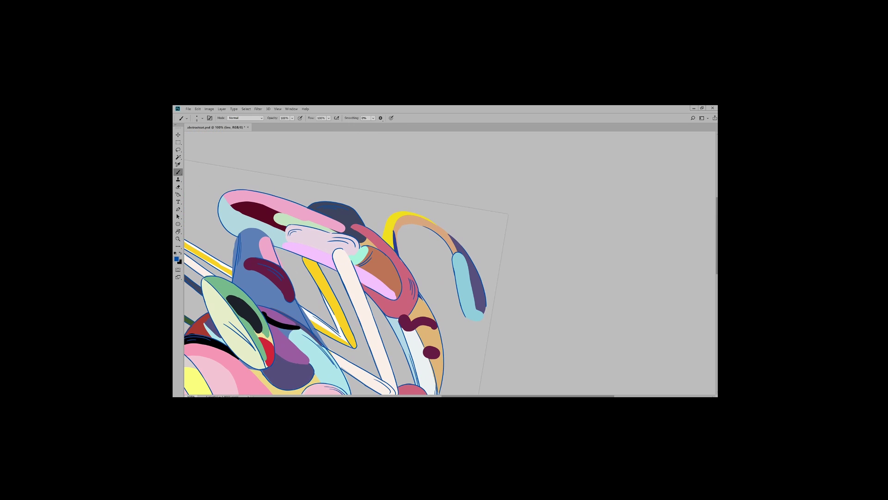
key(r)
mouse_move(449, 263)
mouse_down()
mouse_move(463, 277)
mouse_move(456, 249)
mouse_move(476, 250)
mouse_up()
key(b)
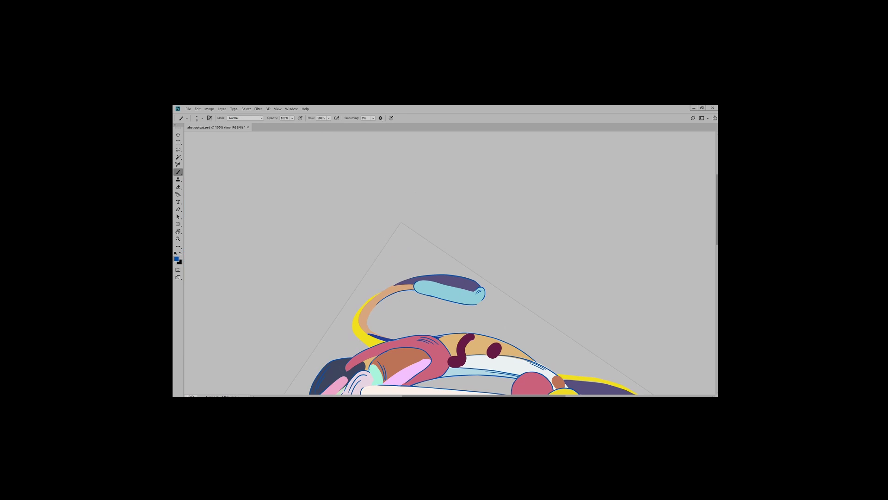
drag(509, 231, 556, 301)
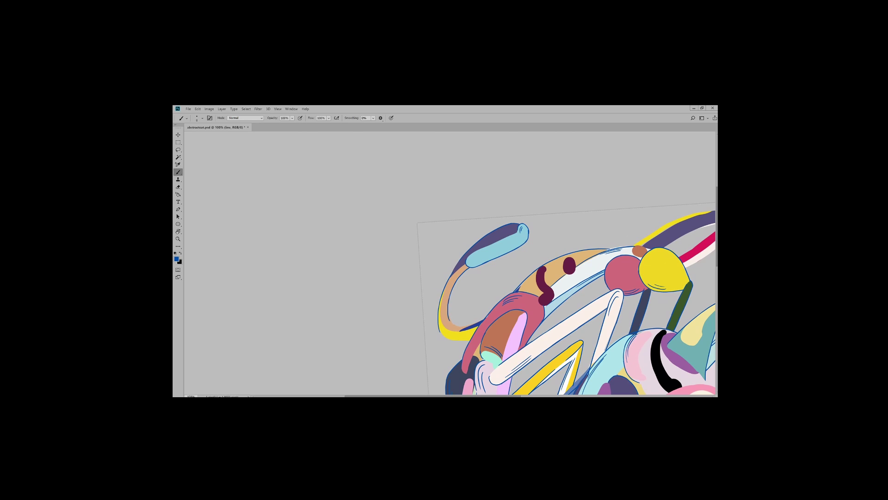
- Outline the yellow bulb's upper-left edge in dark blue, briefly switching to the eraser
drag(439, 317, 449, 309)
mouse_move(402, 252)
mouse_down()
mouse_move(395, 265)
mouse_move(458, 255)
mouse_move(444, 296)
mouse_up()
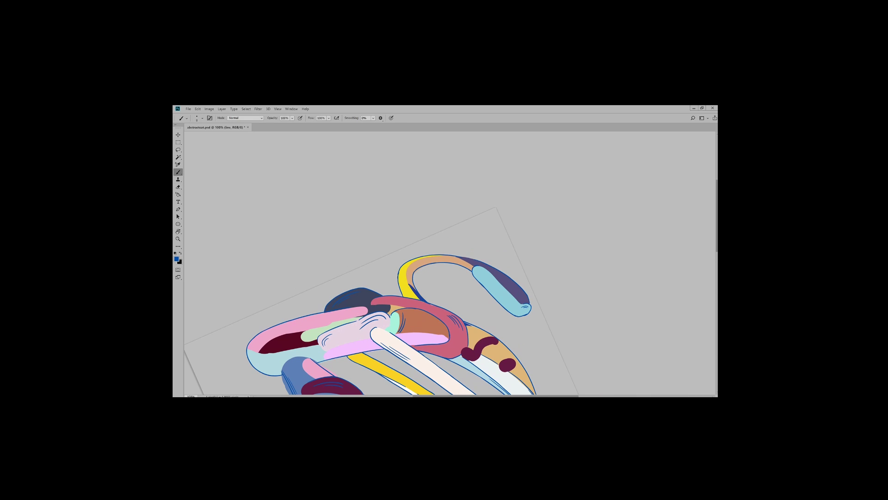
key(e)
scroll(384, 264, down, 2)
scroll(385, 264, down, 3)
key(b)
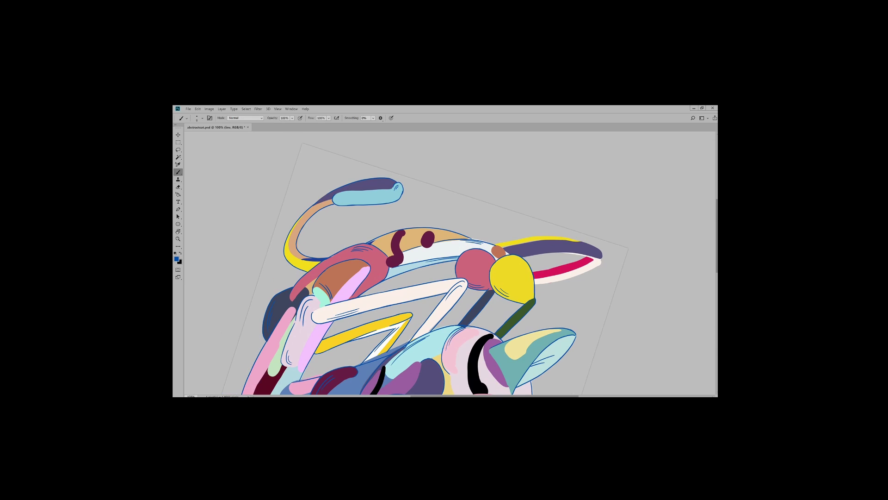
scroll(449, 264, up, 3)
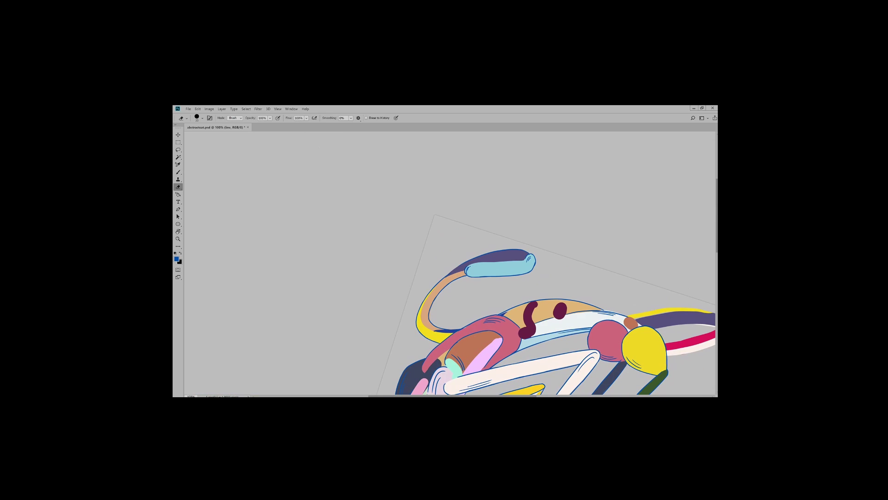
- Stand the striped loop upright and trace its yellow stripe in blue
drag(509, 277, 532, 260)
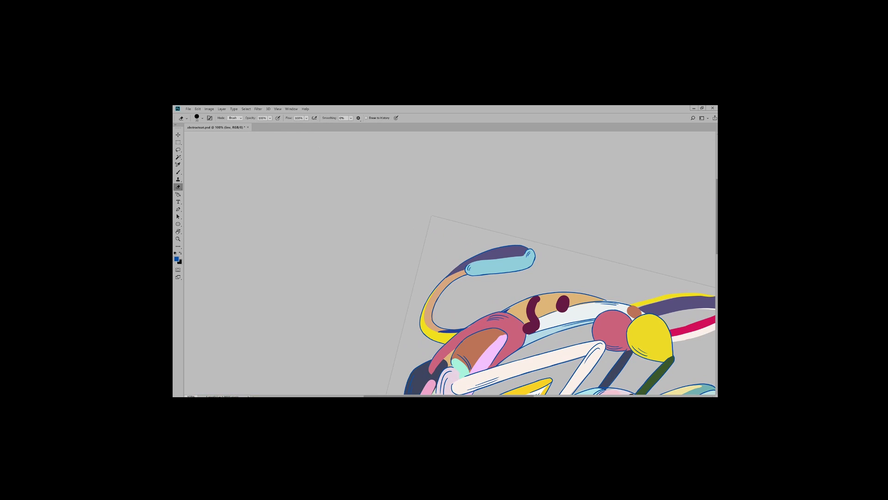
drag(578, 287, 500, 153)
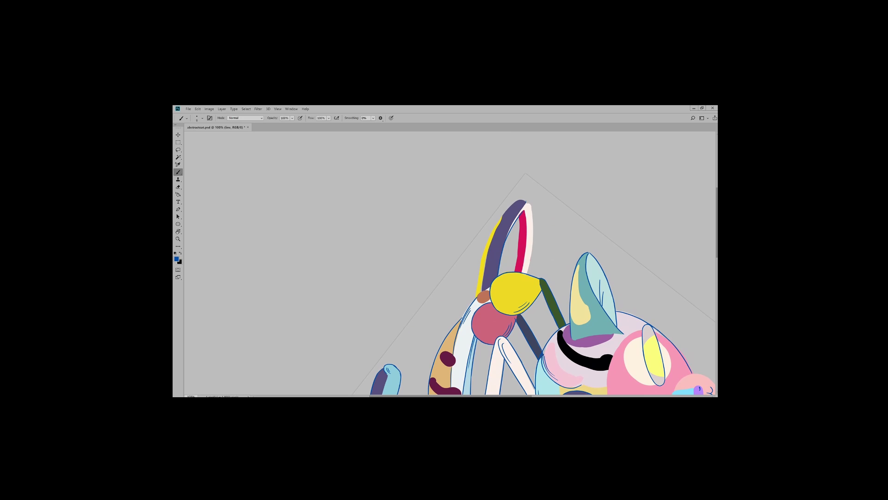
drag(511, 204, 477, 295)
scroll(535, 296, right, 1)
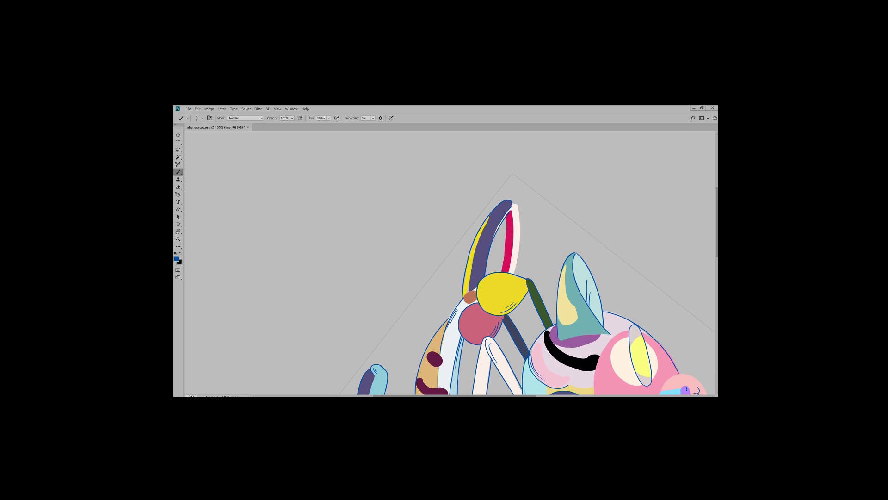